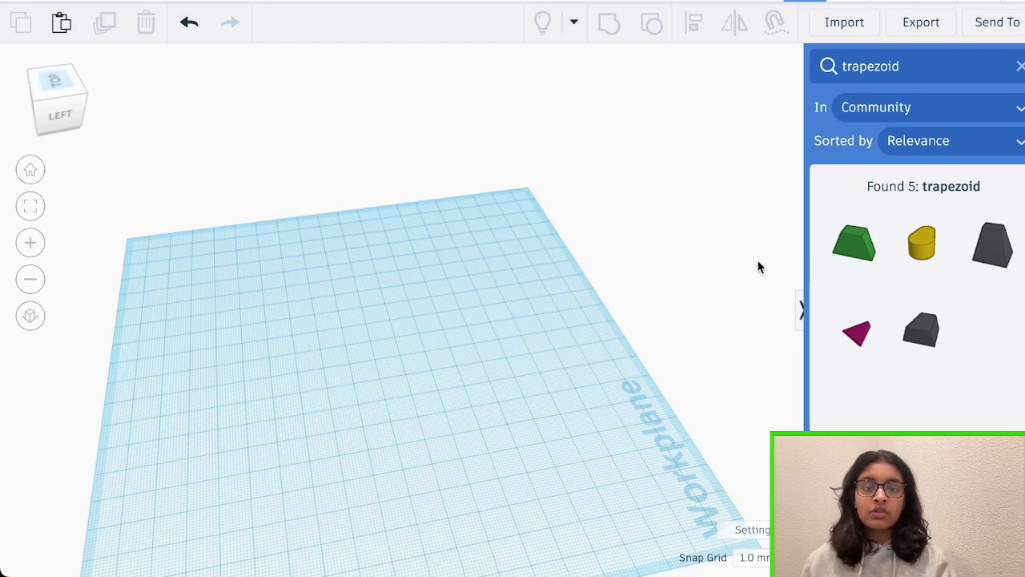
# Place the green community trapezoid in the middle of the workplane and reduce its thickness to roughly half, forming a slab
pyautogui.moveTo(866, 263); pyautogui.dragTo(393, 376)
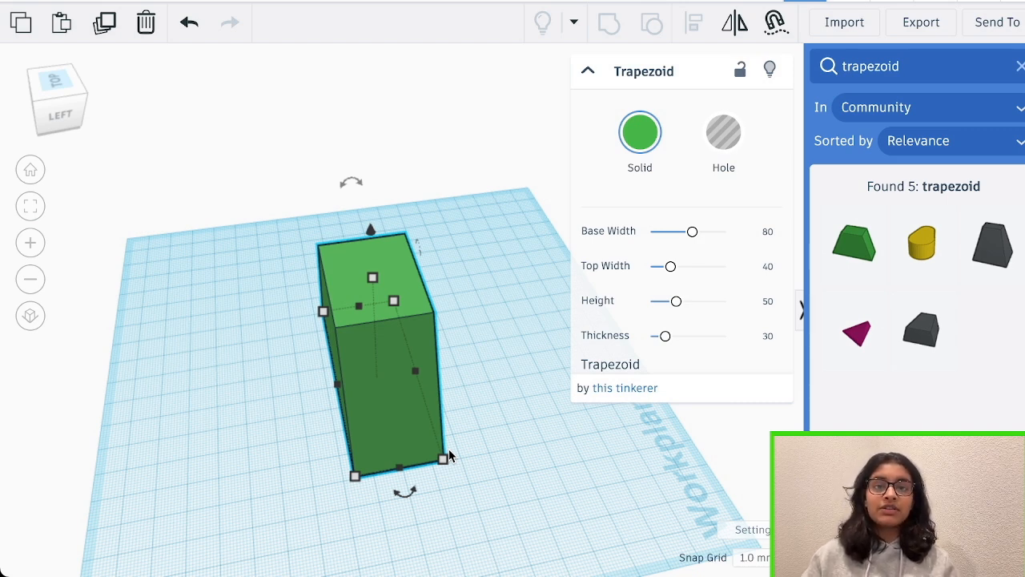
pyautogui.moveTo(443, 459); pyautogui.dragTo(398, 467)
pyautogui.moveTo(513, 448); pyautogui.dragTo(352, 393, button='right')
pyautogui.moveTo(322, 252); pyautogui.dragTo(322, 227)
pyautogui.moveTo(416, 361); pyautogui.dragTo(577, 376, button='right')
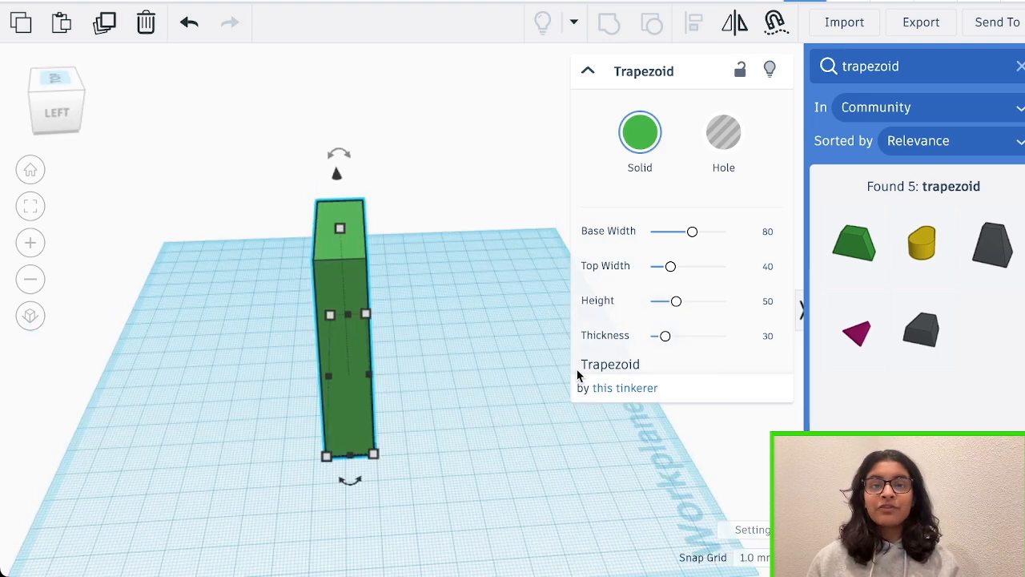
# Rotate the trapezoid slab by -90° so it lies flat, and lower it onto the workplane
pyautogui.moveTo(339, 155); pyautogui.dragTo(481, 251)
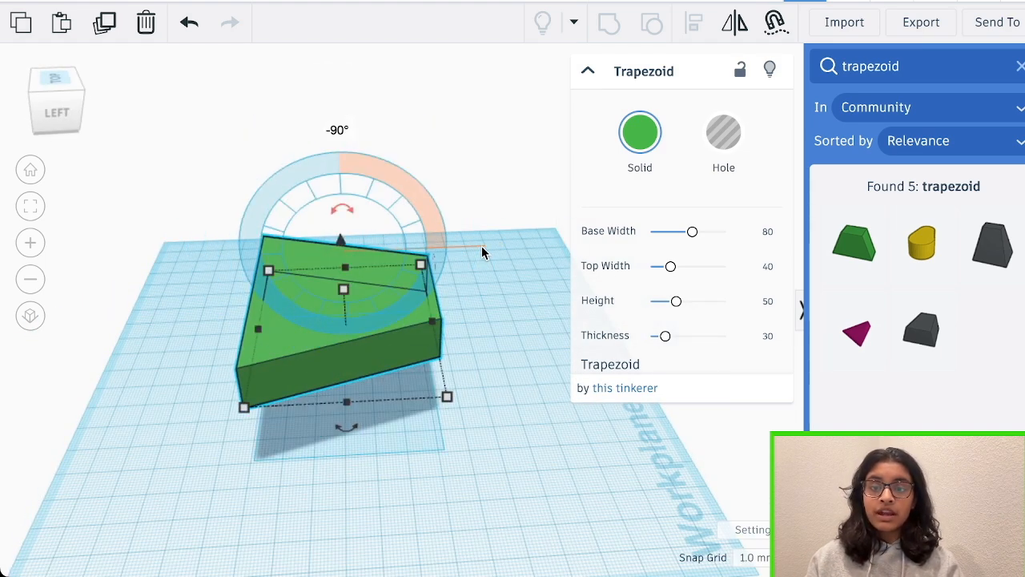
pyautogui.click(502, 248)
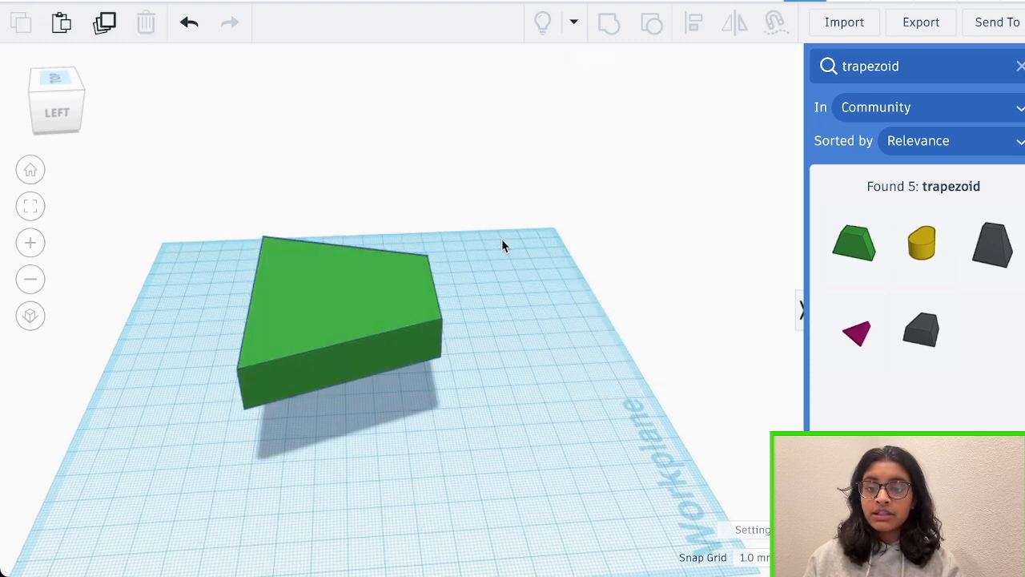
pyautogui.moveTo(504, 245); pyautogui.dragTo(437, 192, button='right')
pyautogui.click(361, 273)
pyautogui.moveTo(345, 211); pyautogui.dragTo(350, 261)
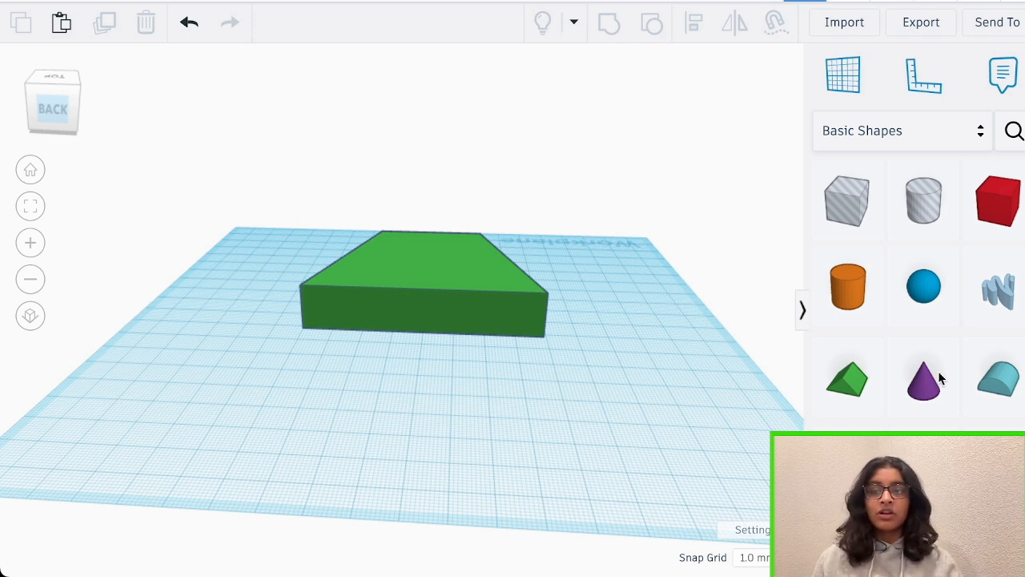
# Add a cylinder in front of the trapezoid's wide side and resize it into a tall, narrow column
pyautogui.click(868, 300)
pyautogui.click(496, 453)
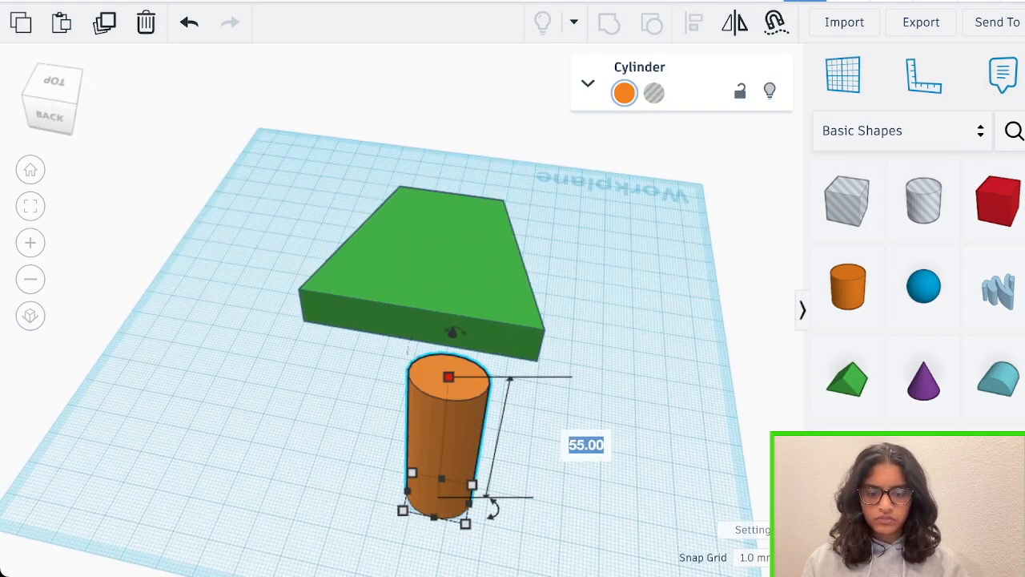
pyautogui.moveTo(513, 425); pyautogui.dragTo(431, 396, button='right')
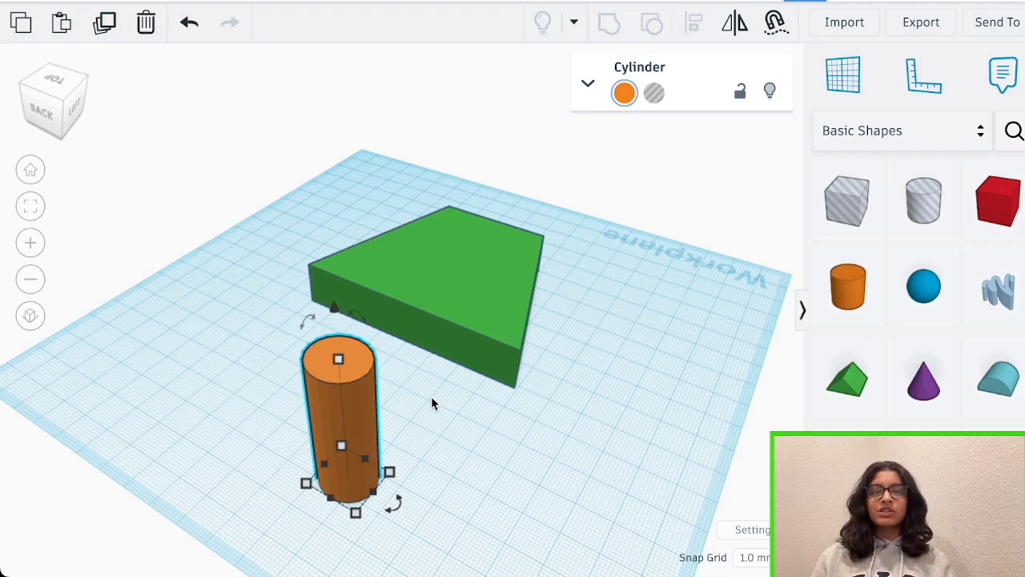
# Rotate the cylinder by -90° onto its side and turn it perpendicular to the trapezoid's wide side
pyautogui.click(431, 396)
pyautogui.moveTo(431, 396); pyautogui.dragTo(476, 396, button='right')
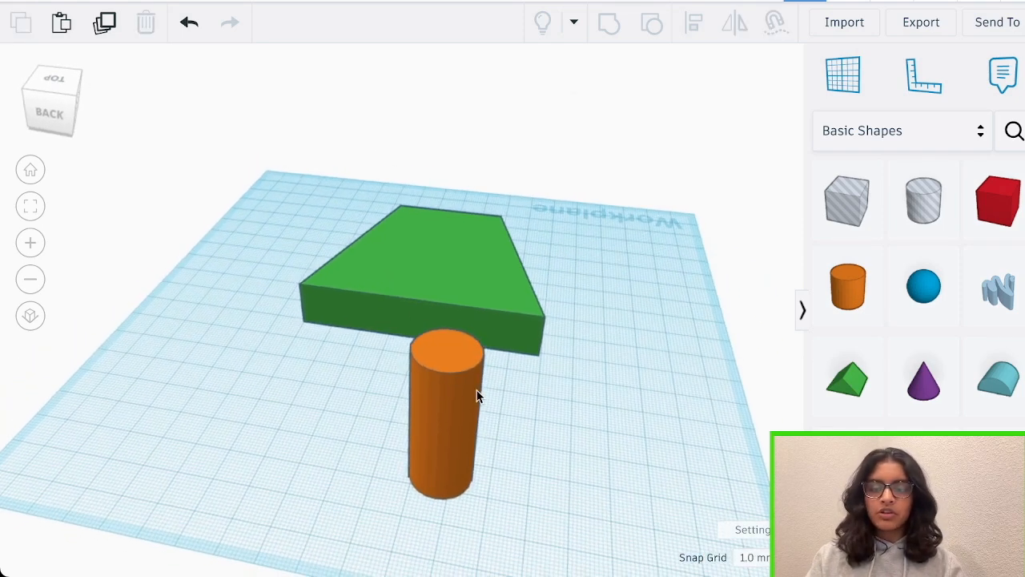
pyautogui.click(476, 396)
pyautogui.moveTo(469, 306); pyautogui.dragTo(329, 388)
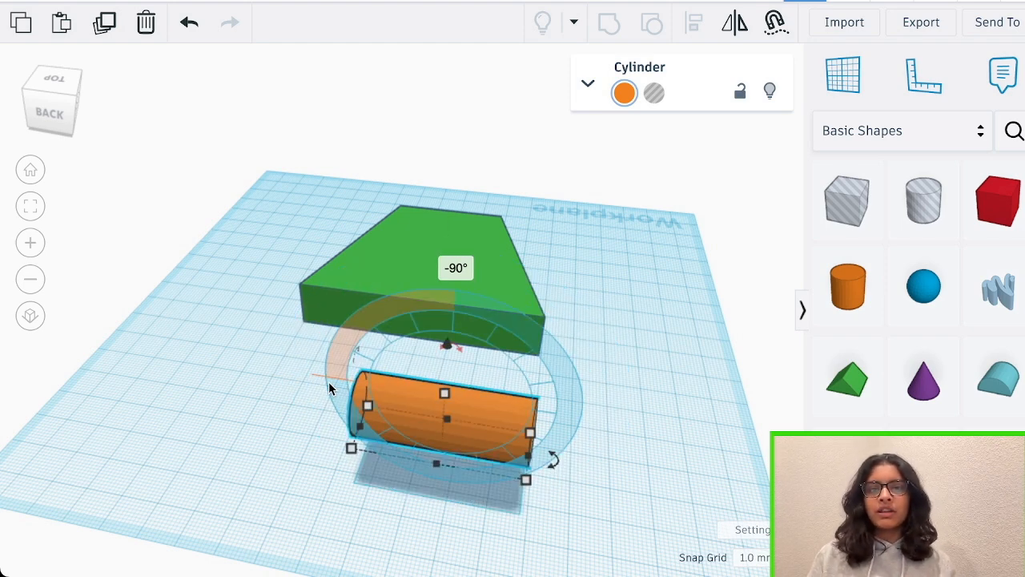
pyautogui.click(330, 382)
pyautogui.moveTo(329, 383); pyautogui.dragTo(477, 471, button='right')
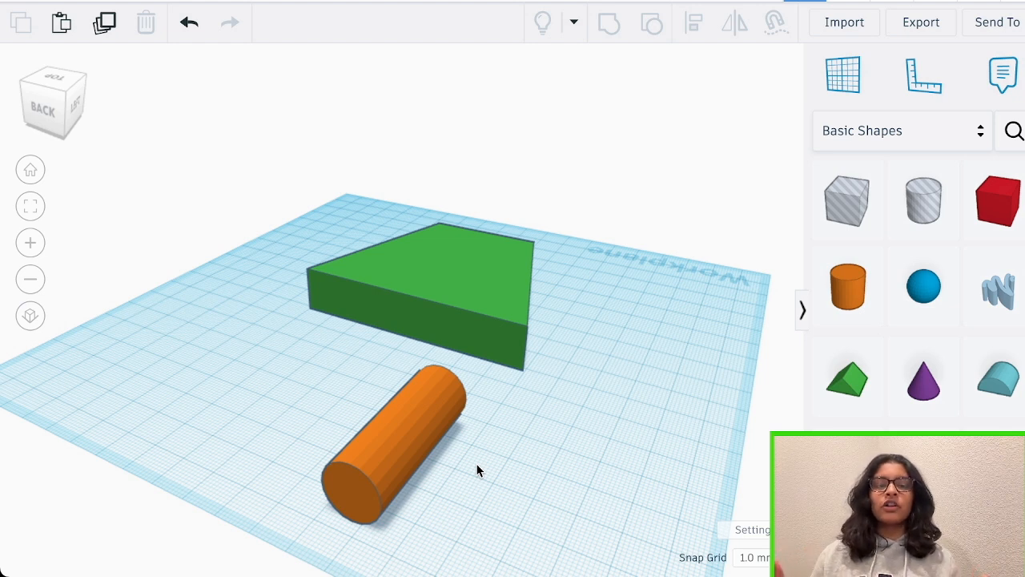
# Add a Scribble shape beside the cylinder, drawn as one long stroke that descends steeply and curves into a nearly horizontal end
pyautogui.scroll(-3, 920, 336)
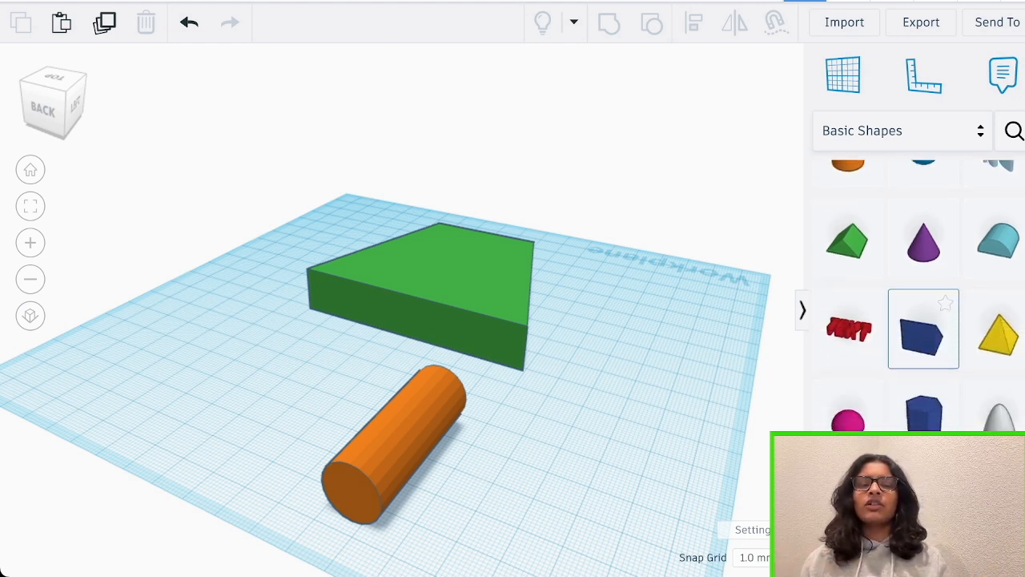
pyautogui.scroll(3, 921, 321)
pyautogui.moveTo(996, 286)
pyautogui.mouseDown()
pyautogui.moveTo(538, 473)
pyautogui.moveTo(528, 489)
pyautogui.mouseUp()
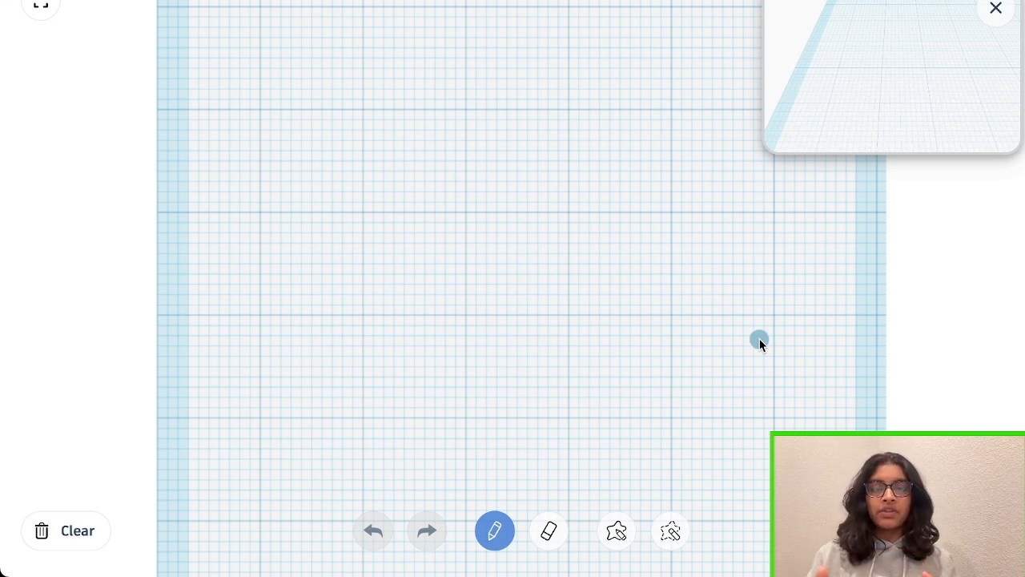
pyautogui.moveTo(319, 156); pyautogui.dragTo(800, 458)
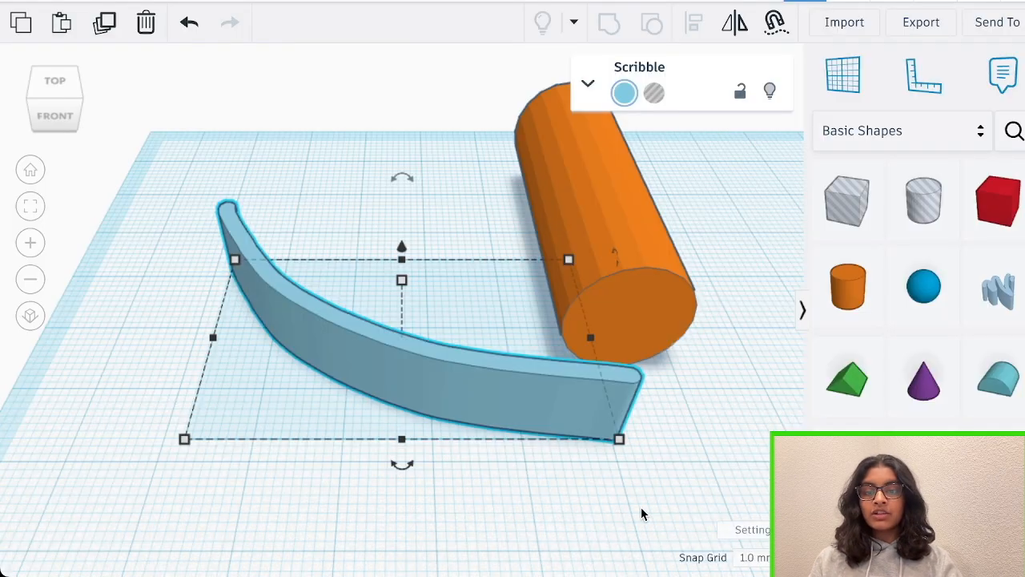
pyautogui.scroll(-2, 641, 508)
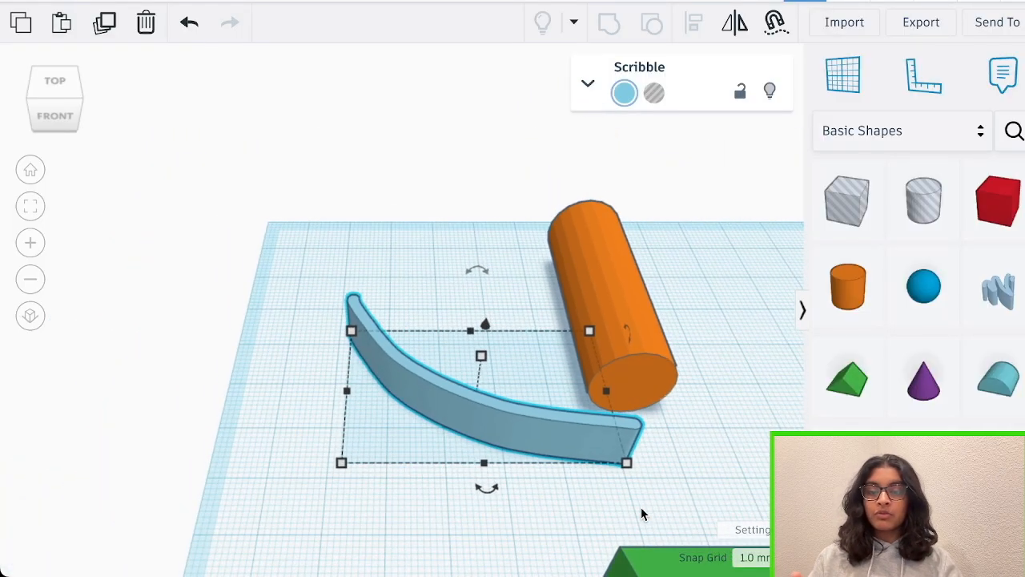
# Stand the curved scribble upright across the cylinder's outer end, shorten its length, and tilt it so that its outer tip rises
pyautogui.moveTo(640, 508); pyautogui.dragTo(708, 375, button='right')
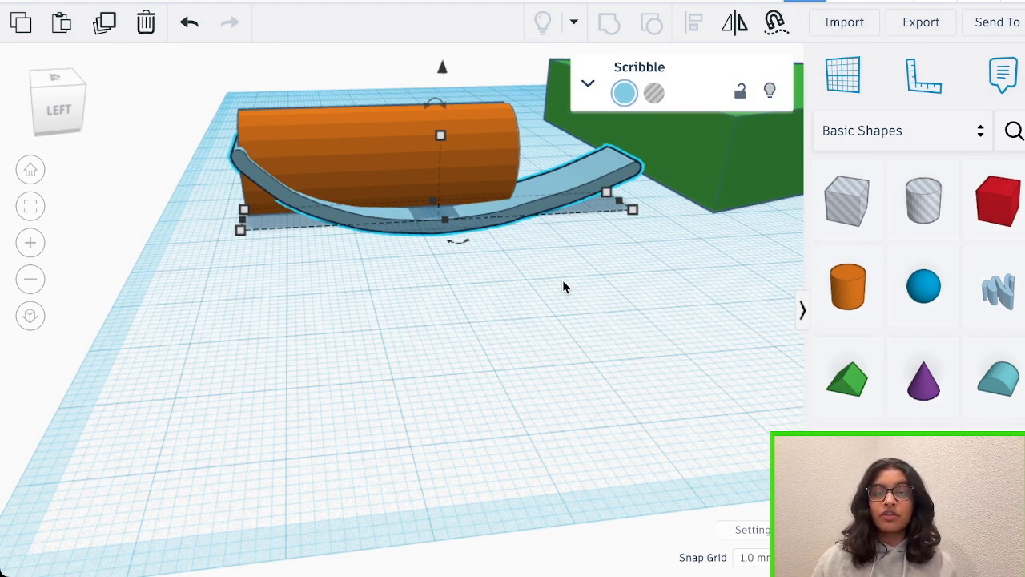
pyautogui.moveTo(563, 287); pyautogui.dragTo(561, 257, button='right')
pyautogui.moveTo(254, 171); pyautogui.dragTo(240, 172)
pyautogui.moveTo(607, 200); pyautogui.dragTo(433, 206)
pyautogui.scroll(-3, 325, 133)
pyautogui.moveTo(325, 100); pyautogui.dragTo(388, 88)
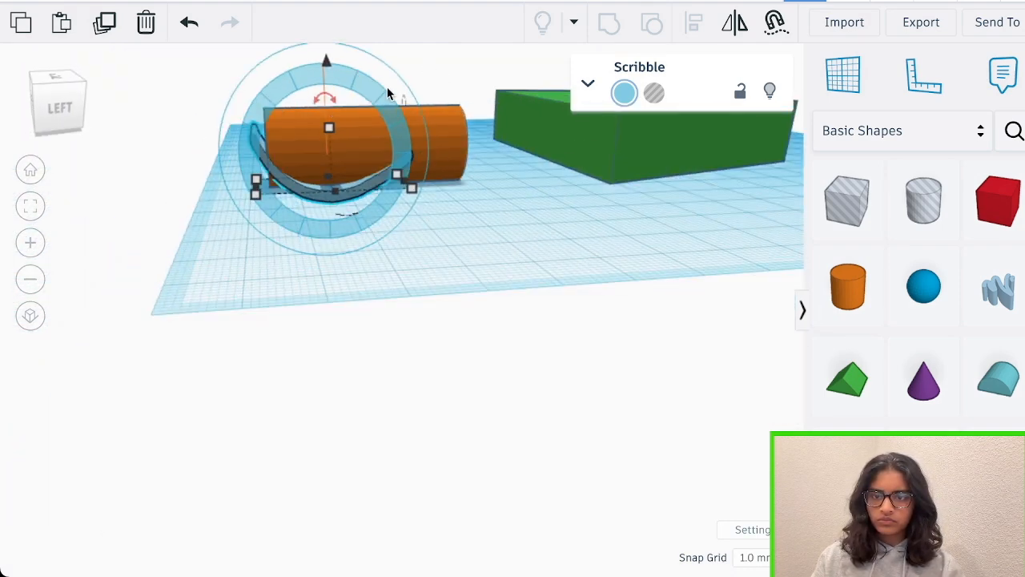
# Reopen the scribble's drawing and erase the nearly horizontal end of the stroke
pyautogui.scroll(5, 387, 140)
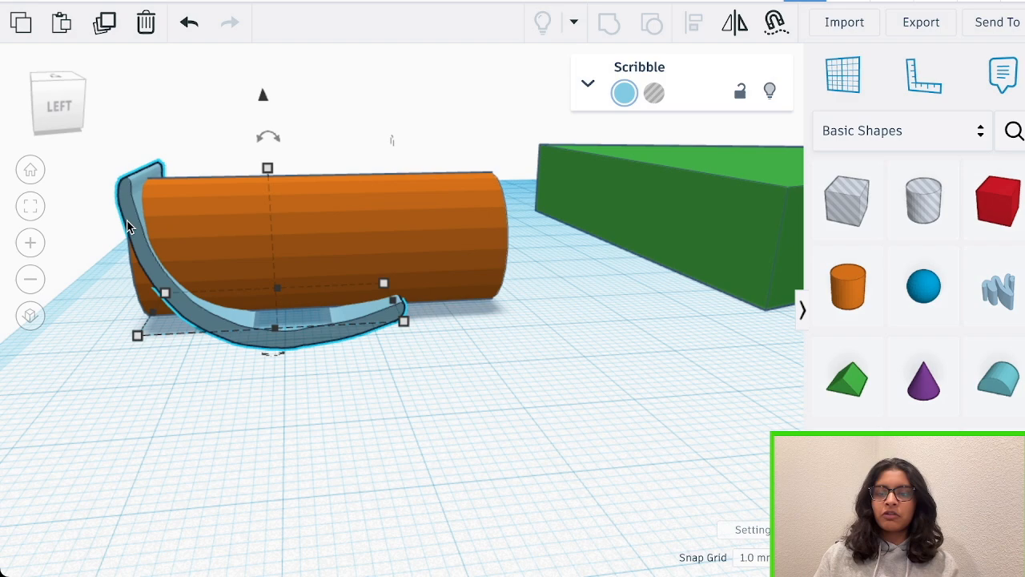
pyautogui.scroll(1, 127, 219)
pyautogui.moveTo(377, 194); pyautogui.dragTo(377, 161, button='right')
pyautogui.scroll(5, 378, 271)
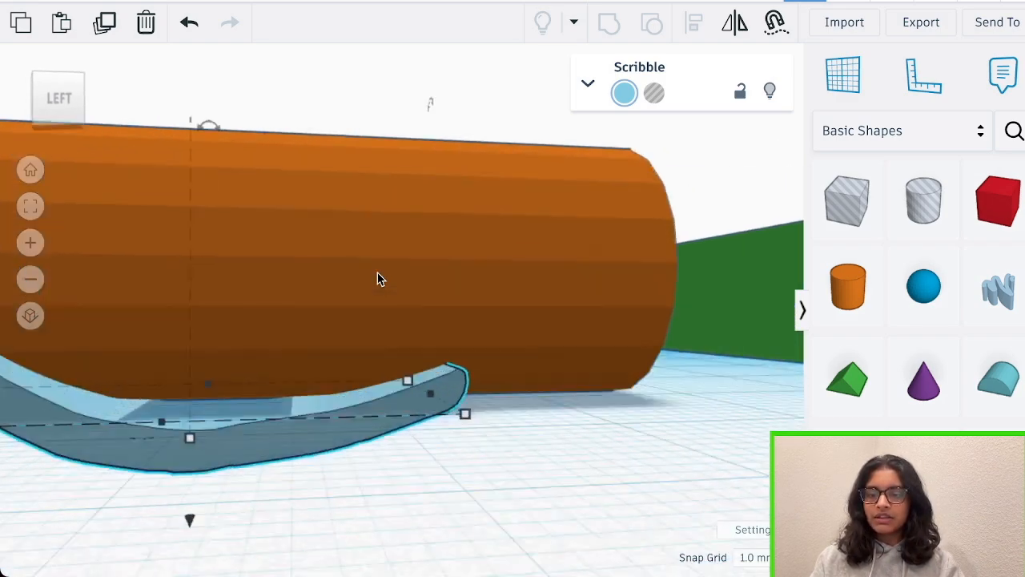
pyautogui.scroll(-2, 460, 438)
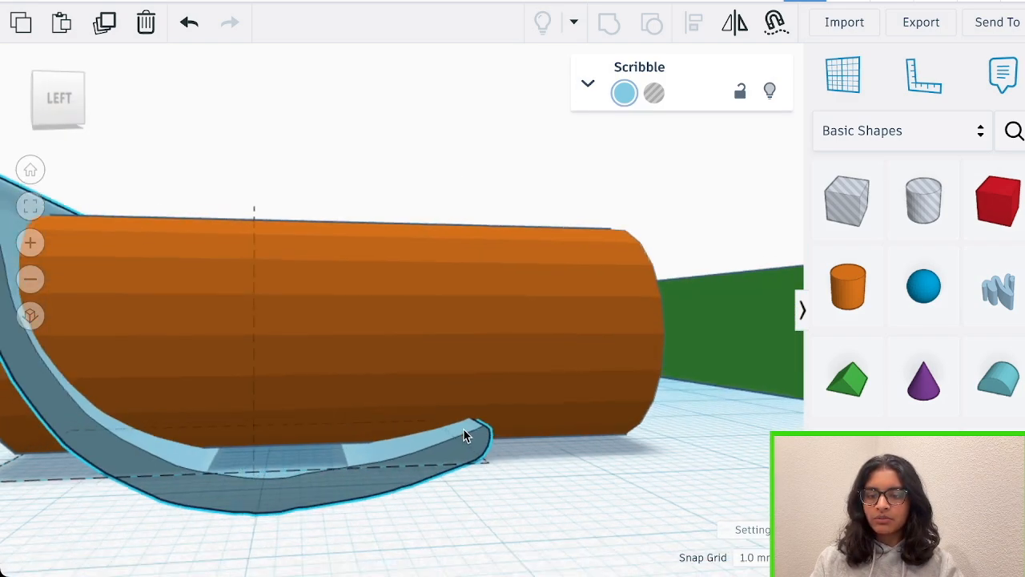
pyautogui.moveTo(463, 429); pyautogui.dragTo(459, 375, button='right')
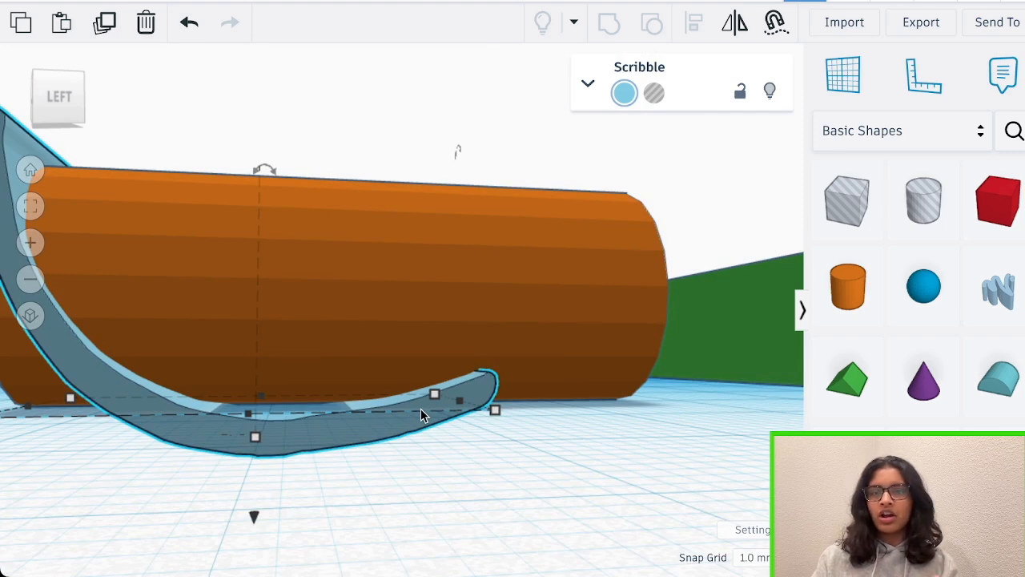
pyautogui.scroll(-4, 422, 414)
pyautogui.moveTo(451, 453); pyautogui.dragTo(473, 469, button='right')
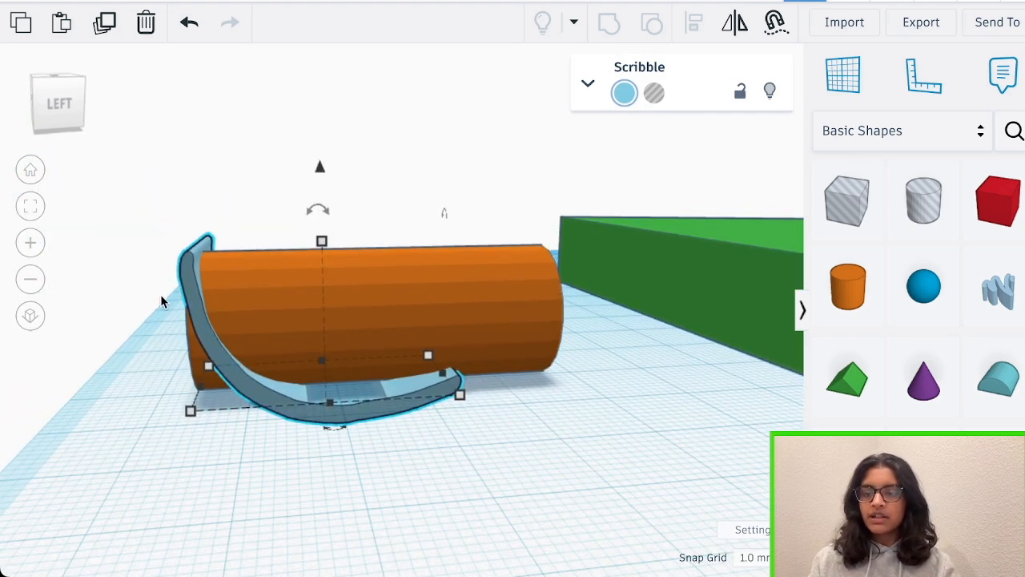
pyautogui.doubleClick(188, 282)
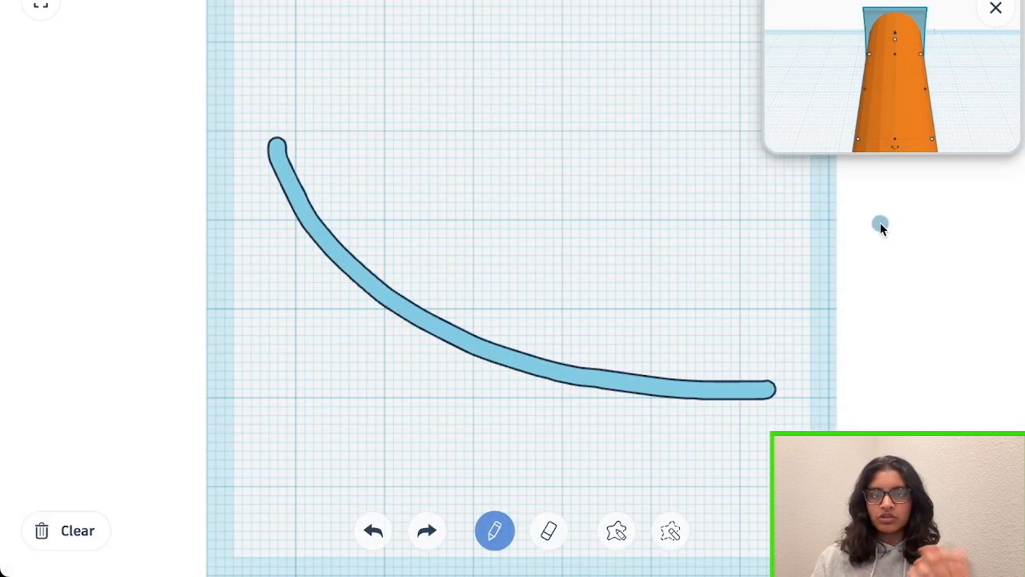
pyautogui.click(549, 530)
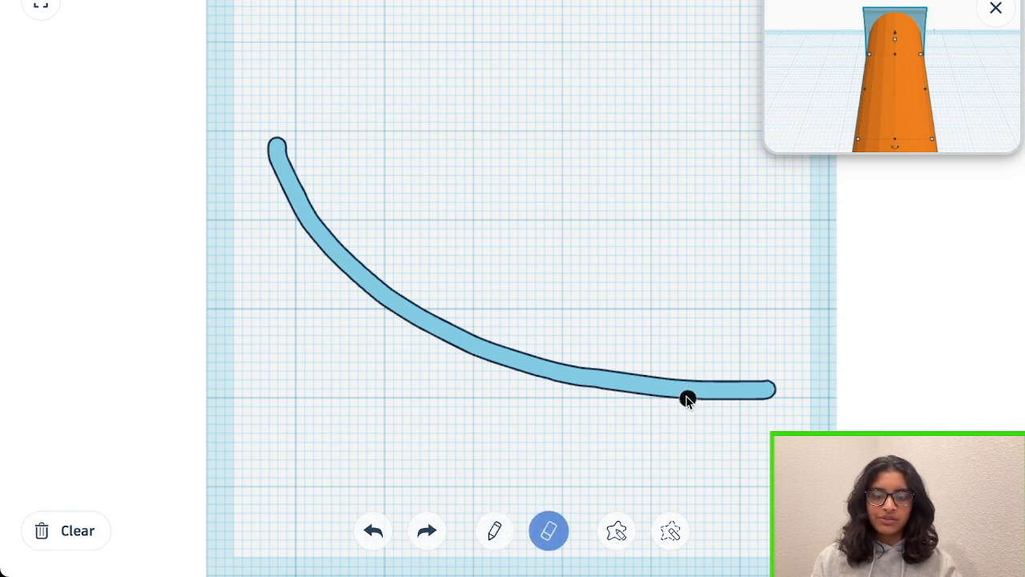
pyautogui.moveTo(673, 378)
pyautogui.mouseDown()
pyautogui.moveTo(712, 427)
pyautogui.moveTo(760, 405)
pyautogui.mouseUp()
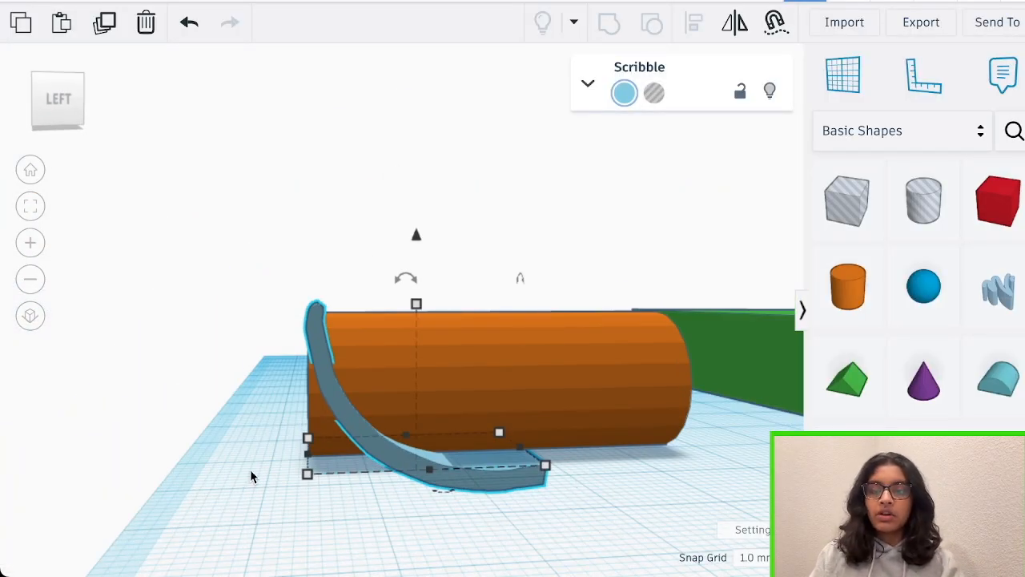
# Turn the curved scribble into a hole and group it with the cylinder to cut a curved slot through its end
pyautogui.click(654, 92)
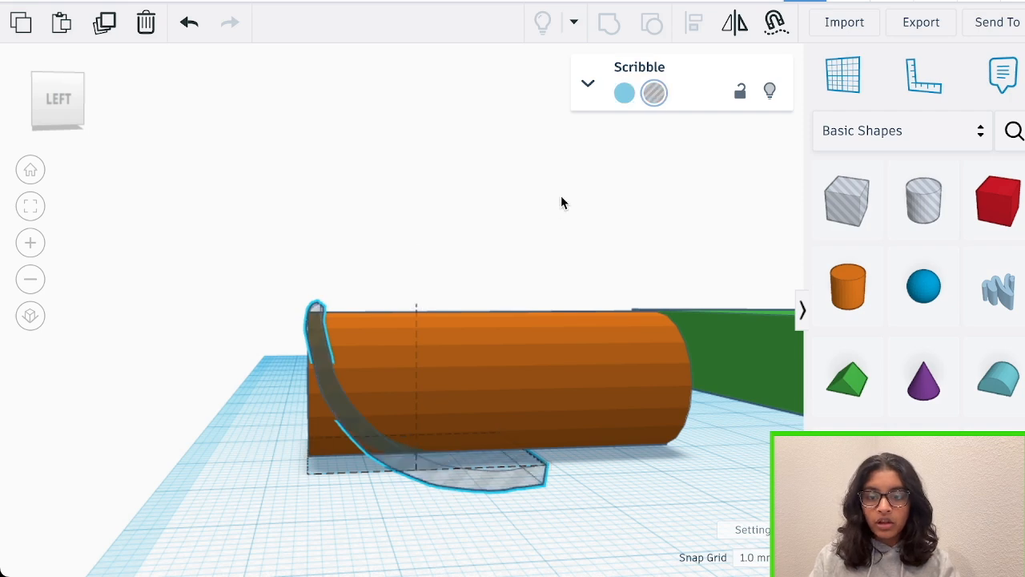
pyautogui.moveTo(560, 202)
pyautogui.mouseDown(button='right')
pyautogui.moveTo(664, 235)
pyautogui.moveTo(613, 251)
pyautogui.moveTo(570, 245)
pyautogui.moveTo(574, 311)
pyautogui.moveTo(590, 288)
pyautogui.mouseUp(button='right')
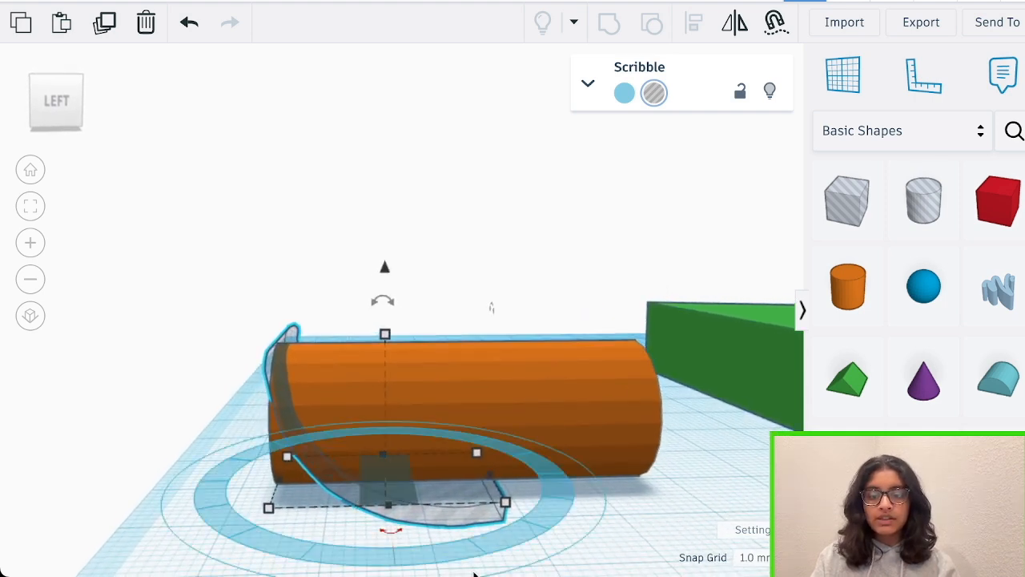
pyautogui.click(578, 530)
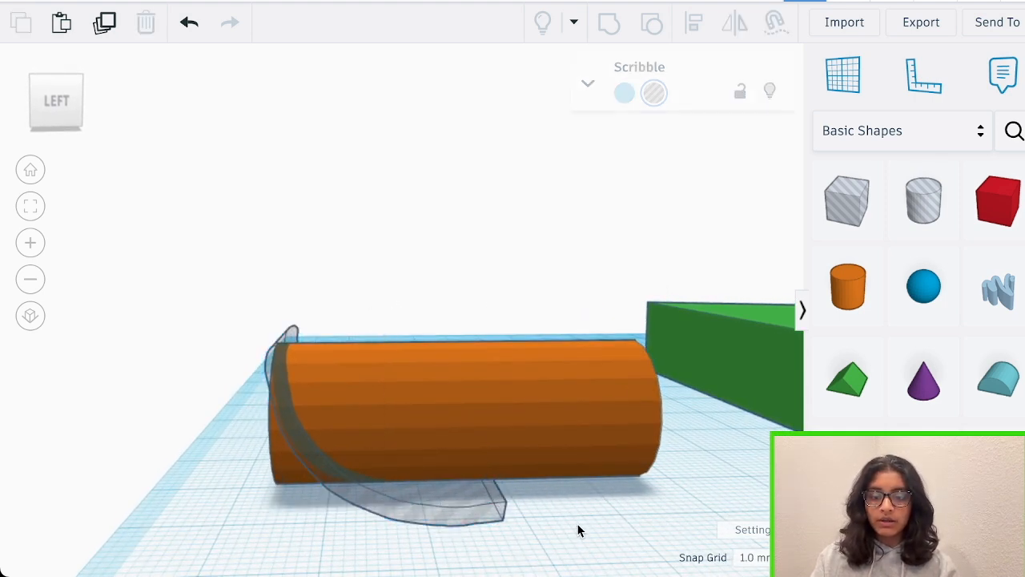
pyautogui.click(446, 513)
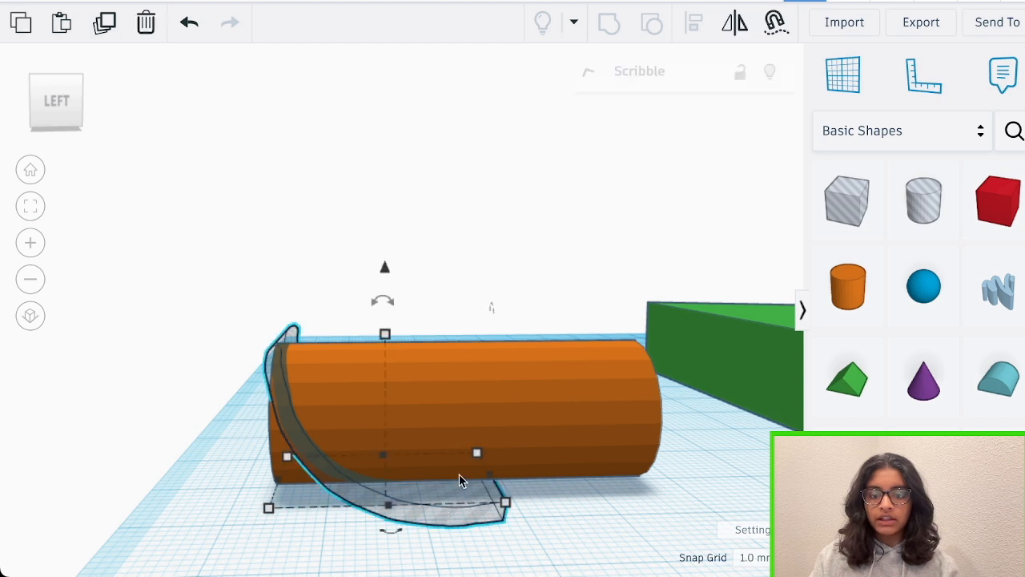
pyautogui.keyDown('shift'); pyautogui.click(546, 402); pyautogui.keyUp('shift')
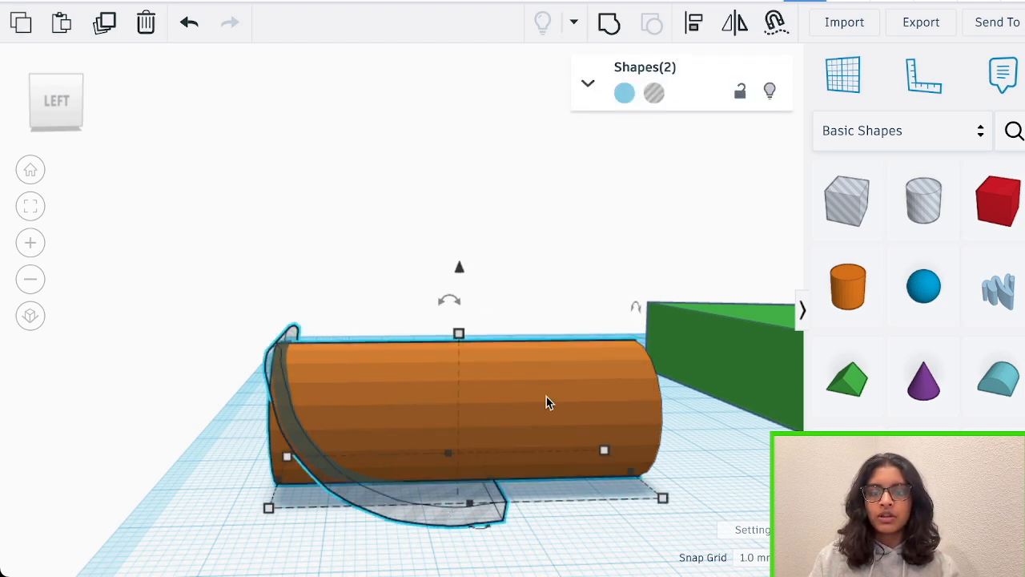
pyautogui.click(613, 27)
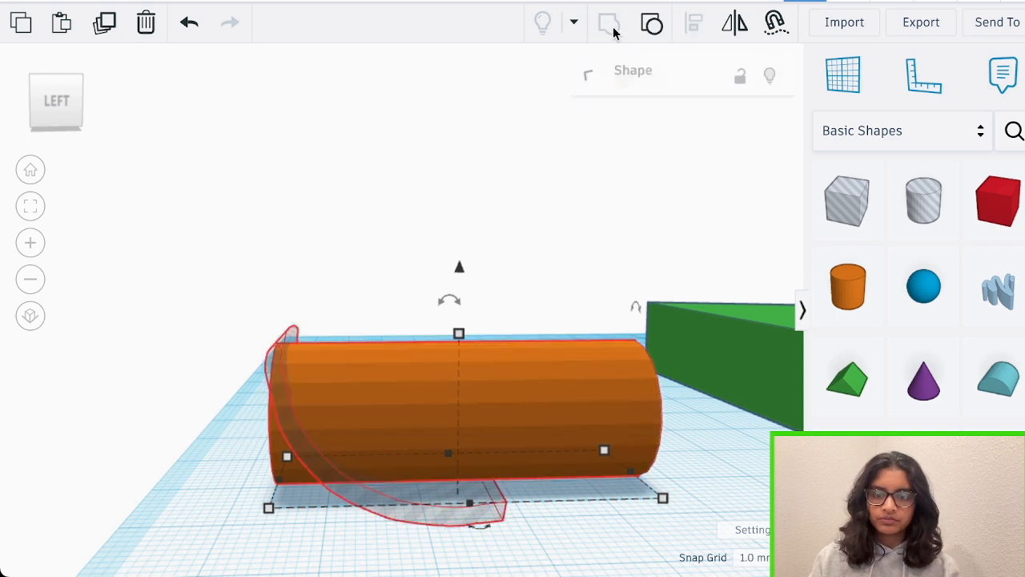
# Add a box and position it around the slotted end of the horizontal cylinder
pyautogui.moveTo(585, 258)
pyautogui.mouseDown(button='right')
pyautogui.moveTo(621, 228)
pyautogui.moveTo(562, 235)
pyautogui.moveTo(586, 243)
pyautogui.mouseUp(button='right')
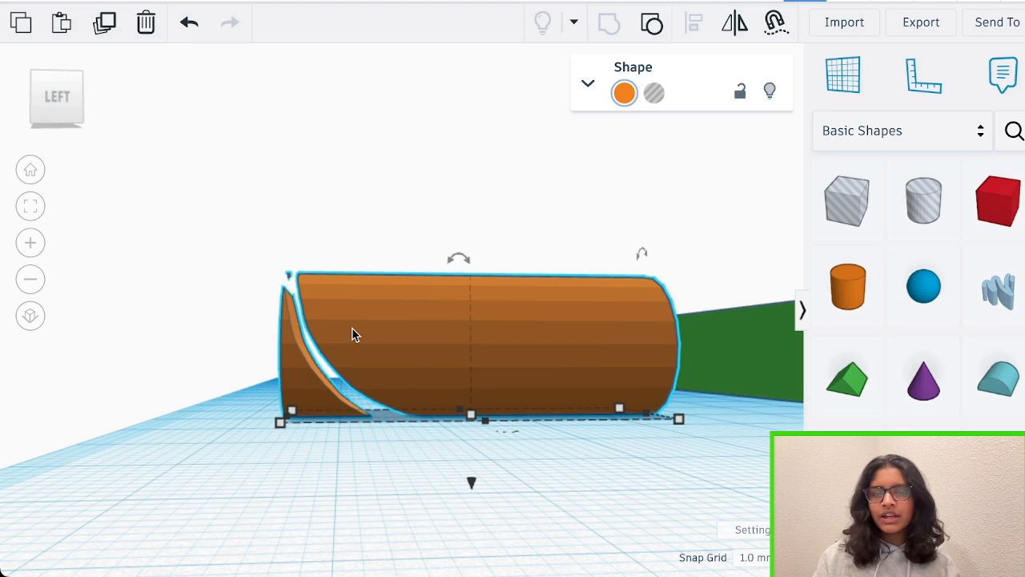
pyautogui.scroll(3, 353, 335)
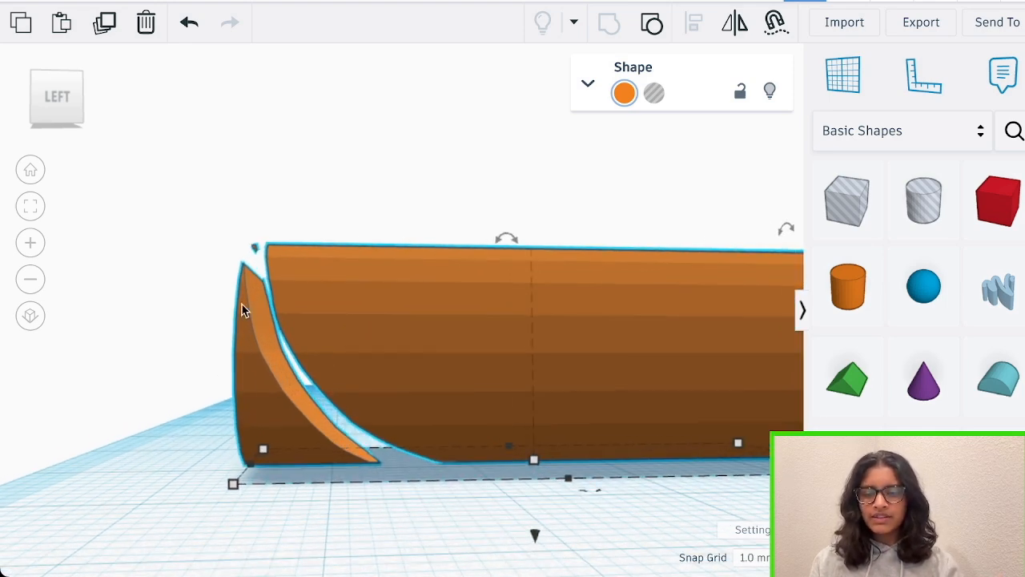
pyautogui.moveTo(408, 142); pyautogui.dragTo(486, 188, button='right')
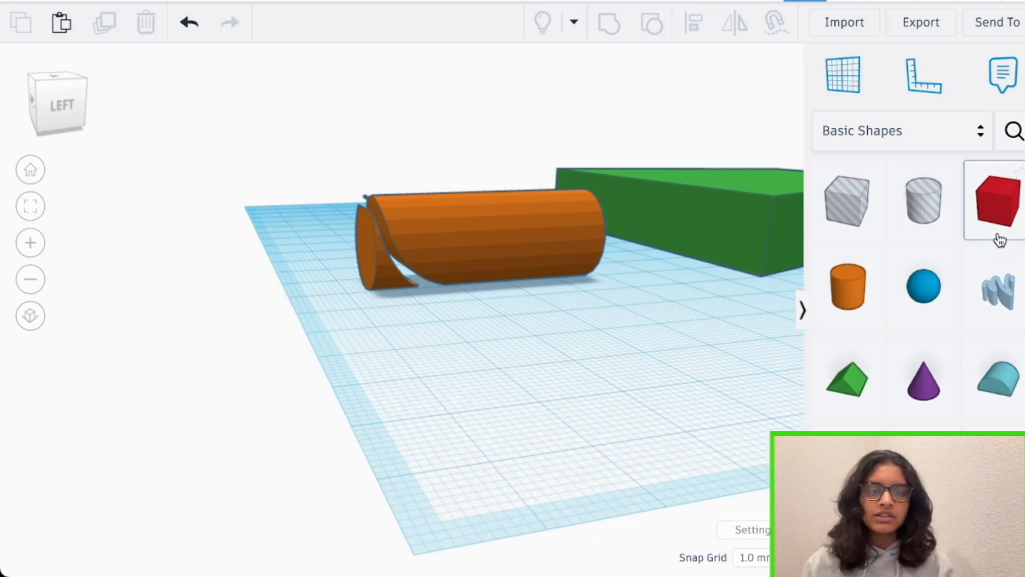
pyautogui.moveTo(996, 234); pyautogui.dragTo(513, 336)
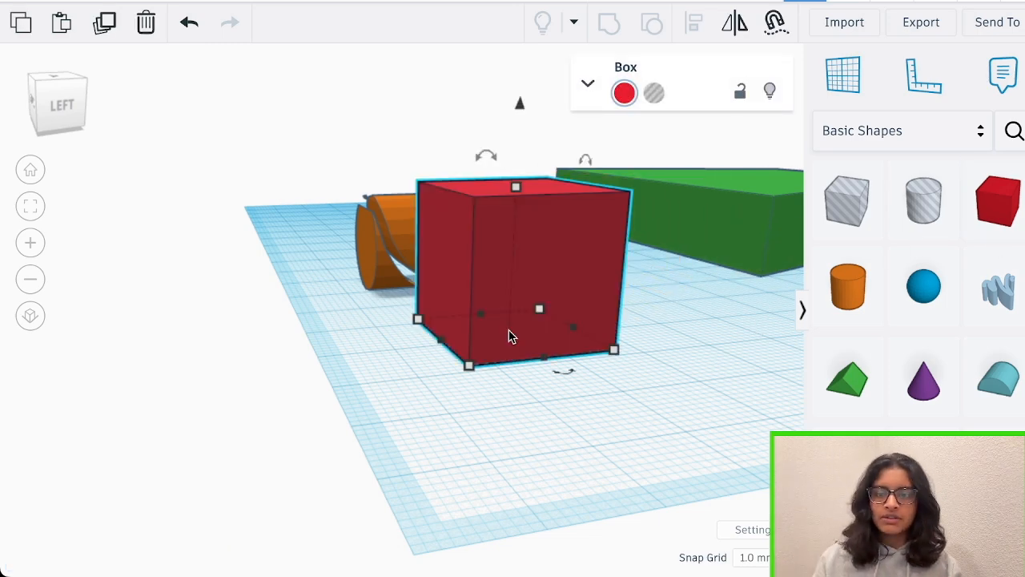
pyautogui.moveTo(510, 330); pyautogui.dragTo(913, 375, button='right')
pyautogui.scroll(4, 490, 286)
pyautogui.moveTo(490, 286); pyautogui.dragTo(285, 128, button='right')
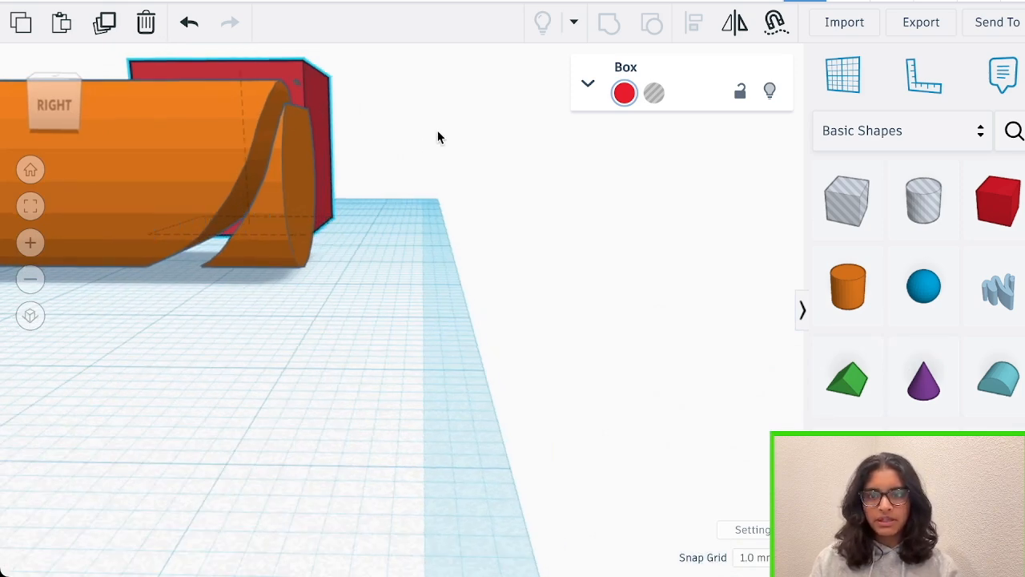
pyautogui.moveTo(437, 137); pyautogui.dragTo(430, 160, button='right')
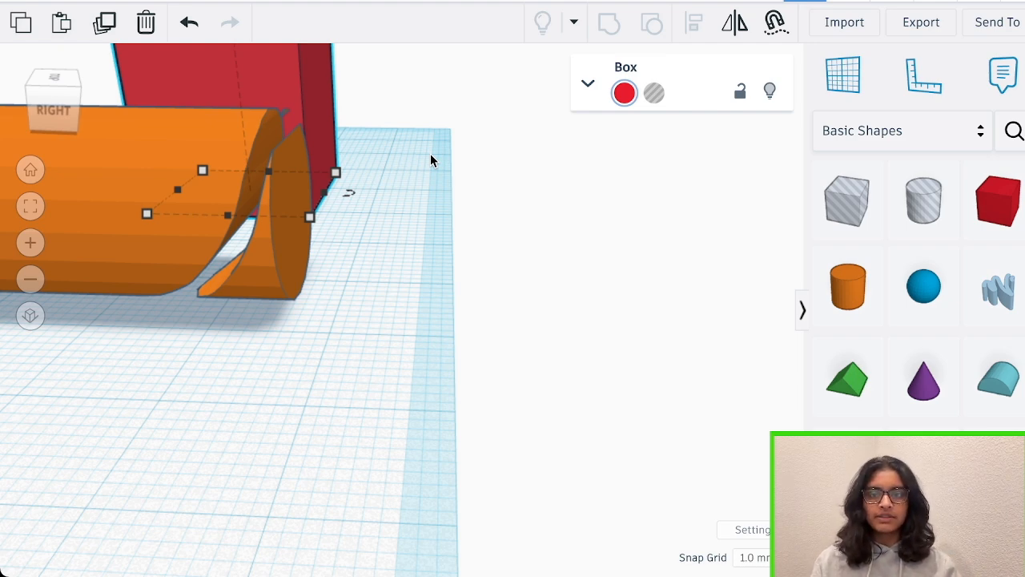
pyautogui.moveTo(430, 160); pyautogui.dragTo(572, 331, button='right')
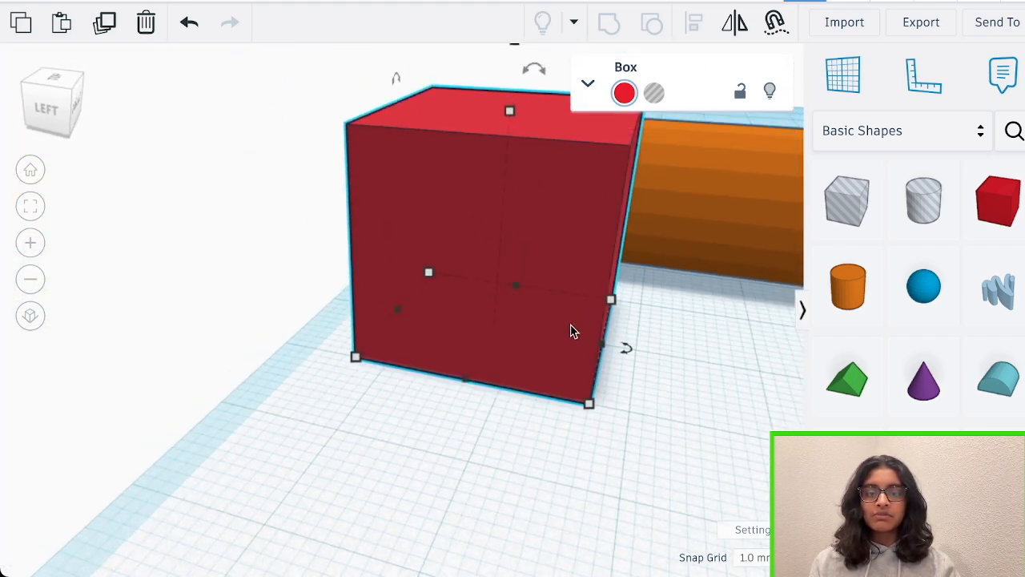
# Turn the box into a hole, shrink its base to 9 by 19 mm, and use it to remove the cylinder's leftover end piece
pyautogui.click(654, 93)
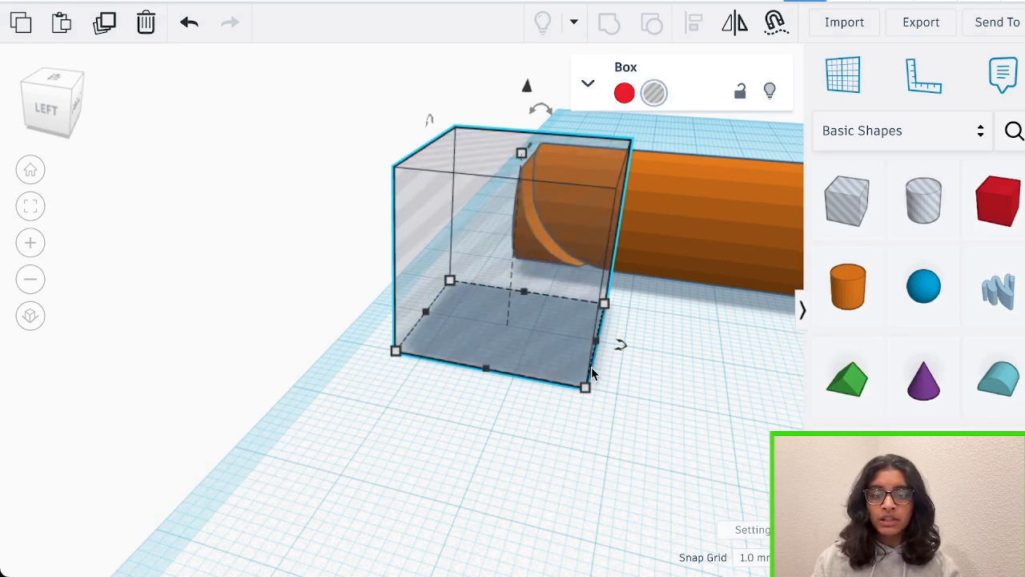
pyautogui.moveTo(585, 385); pyautogui.dragTo(539, 245)
pyautogui.scroll(3, 595, 334)
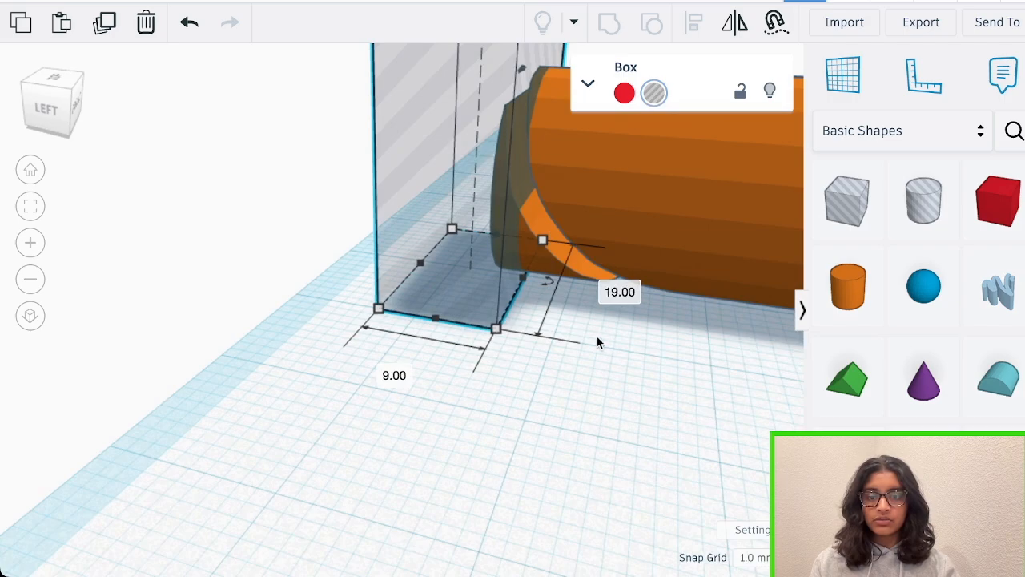
pyautogui.moveTo(596, 337)
pyautogui.mouseDown(button='right')
pyautogui.moveTo(661, 336)
pyautogui.moveTo(556, 376)
pyautogui.moveTo(606, 320)
pyautogui.mouseUp(button='right')
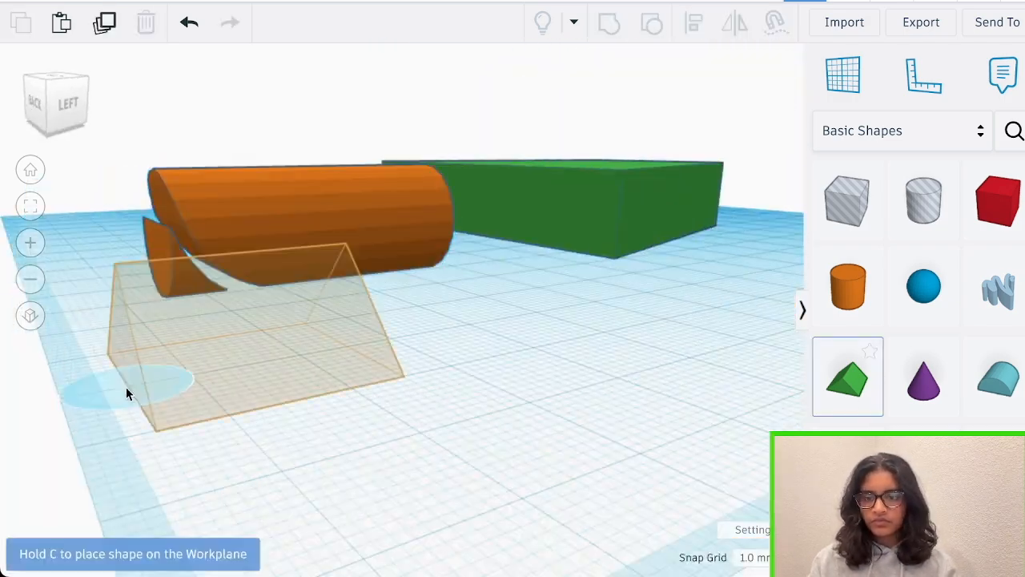
pyautogui.moveTo(126, 389); pyautogui.dragTo(249, 483)
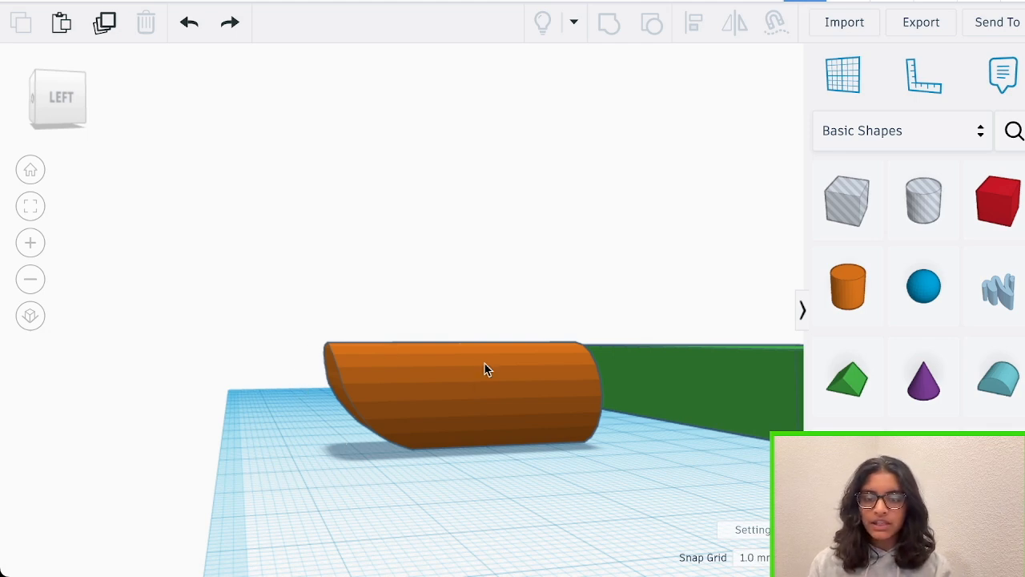
pyautogui.scroll(1, 484, 363)
pyautogui.moveTo(499, 494); pyautogui.dragTo(405, 387, button='right')
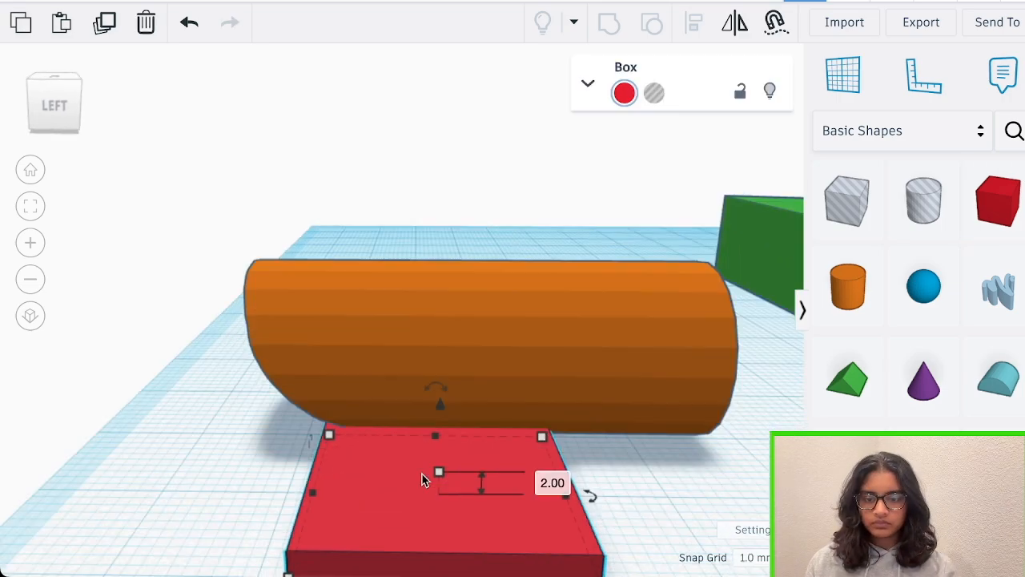
pyautogui.moveTo(424, 480); pyautogui.dragTo(480, 496, button='right')
pyautogui.moveTo(533, 365); pyautogui.dragTo(655, 387, button='right')
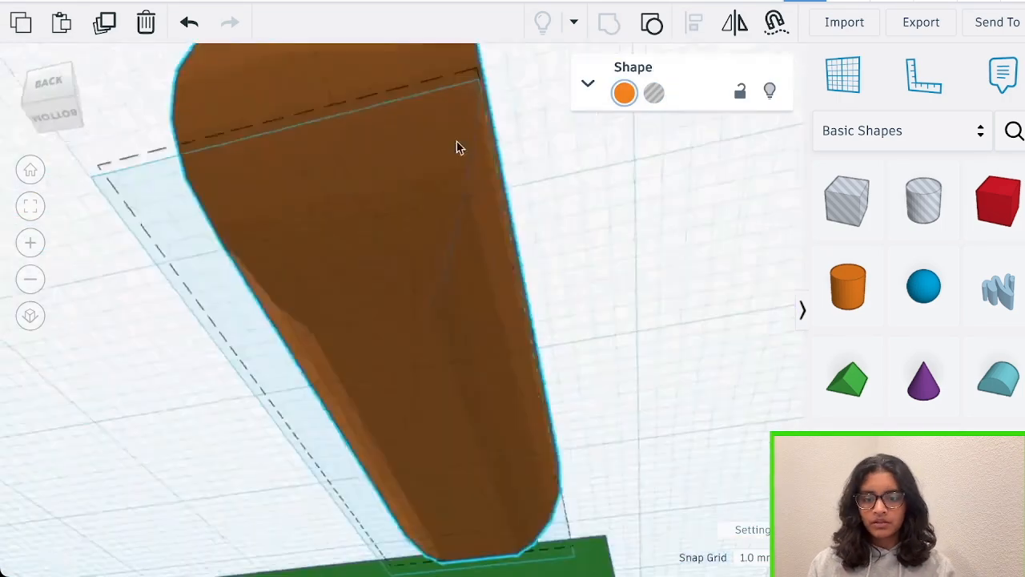
pyautogui.moveTo(457, 141); pyautogui.dragTo(400, 219, button='right')
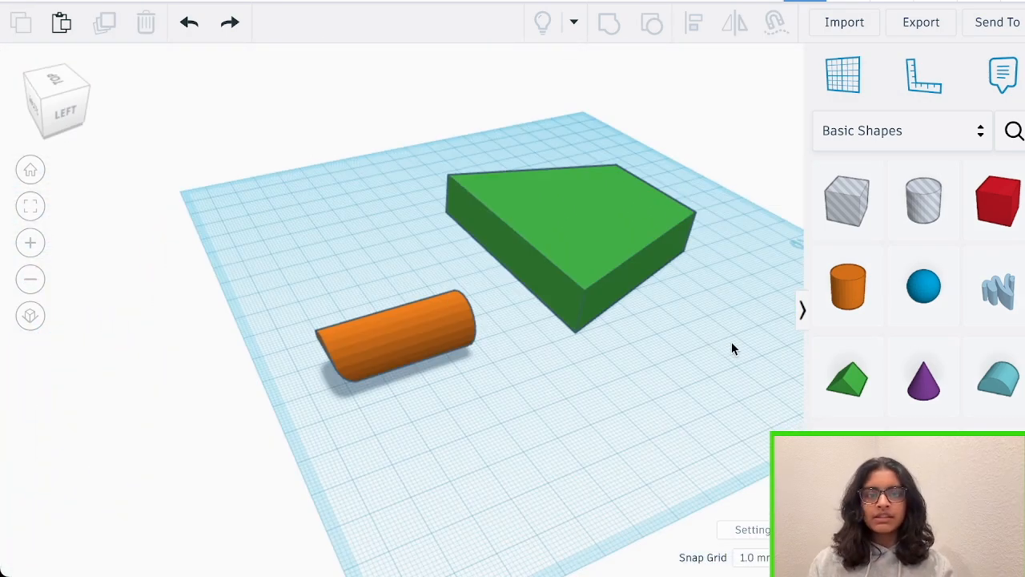
pyautogui.moveTo(731, 348); pyautogui.dragTo(609, 332, button='right')
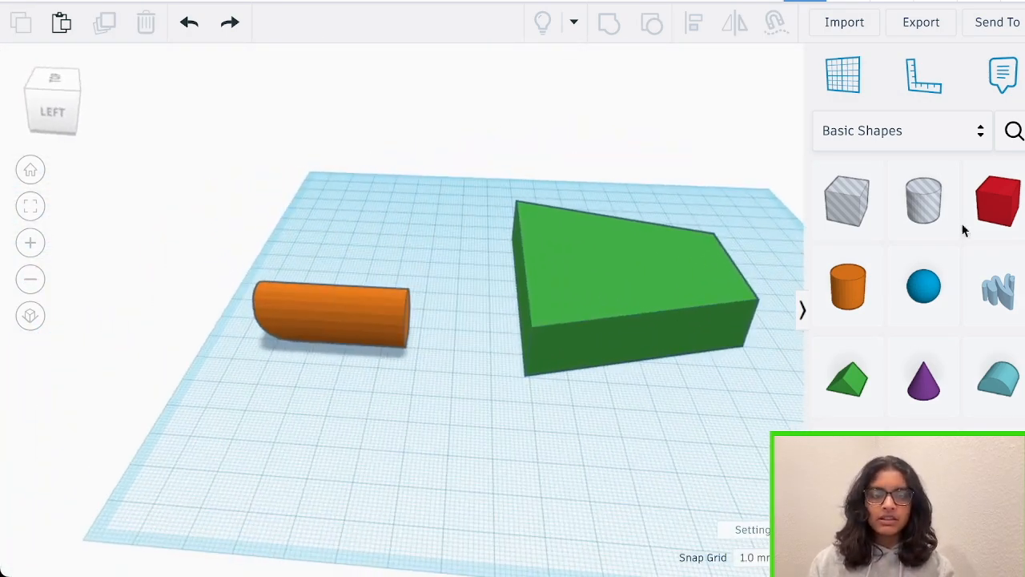
# Add a box, two cylinders and a round roof on the workplane near the slab and the cut cylinder
pyautogui.moveTo(1001, 200); pyautogui.dragTo(435, 458)
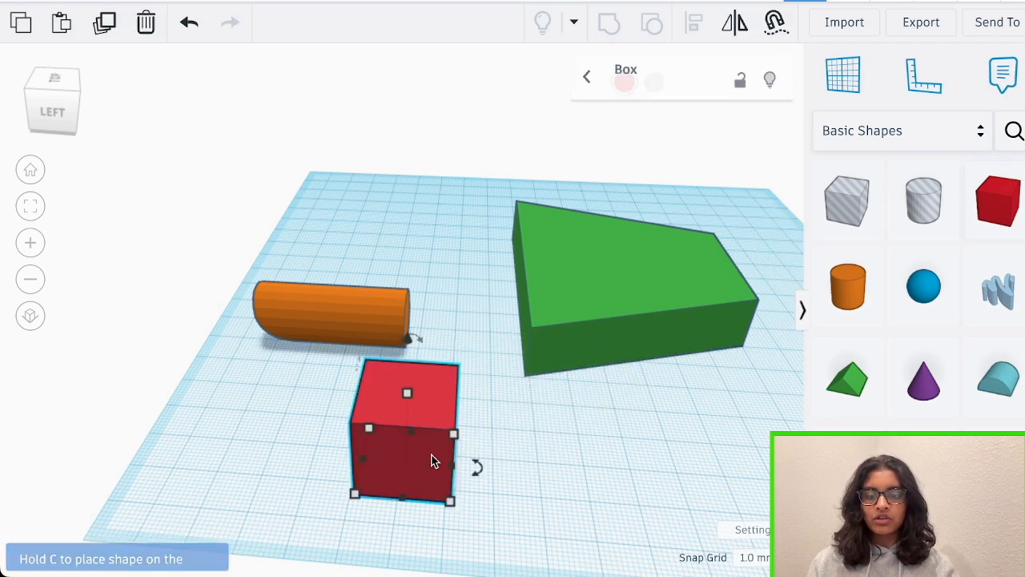
pyautogui.scroll(-2, 574, 440)
pyautogui.moveTo(848, 287); pyautogui.dragTo(612, 404)
pyautogui.click(712, 442)
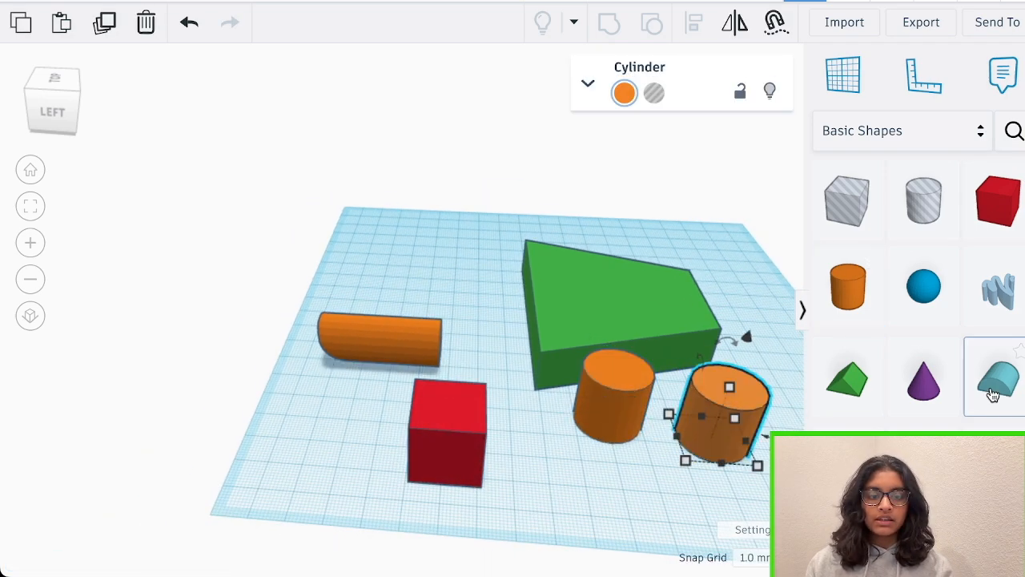
pyautogui.click(998, 378)
pyautogui.click(571, 501)
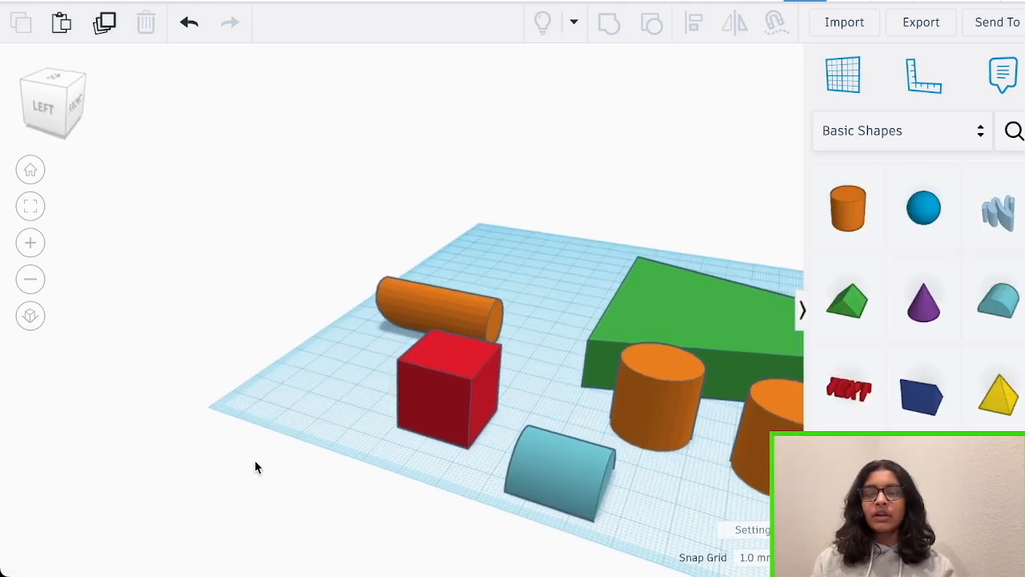
# Shrink the red box into a small, thin rectangular plate lying on the workplane
pyautogui.scroll(2, 542, 405)
pyautogui.click(457, 429)
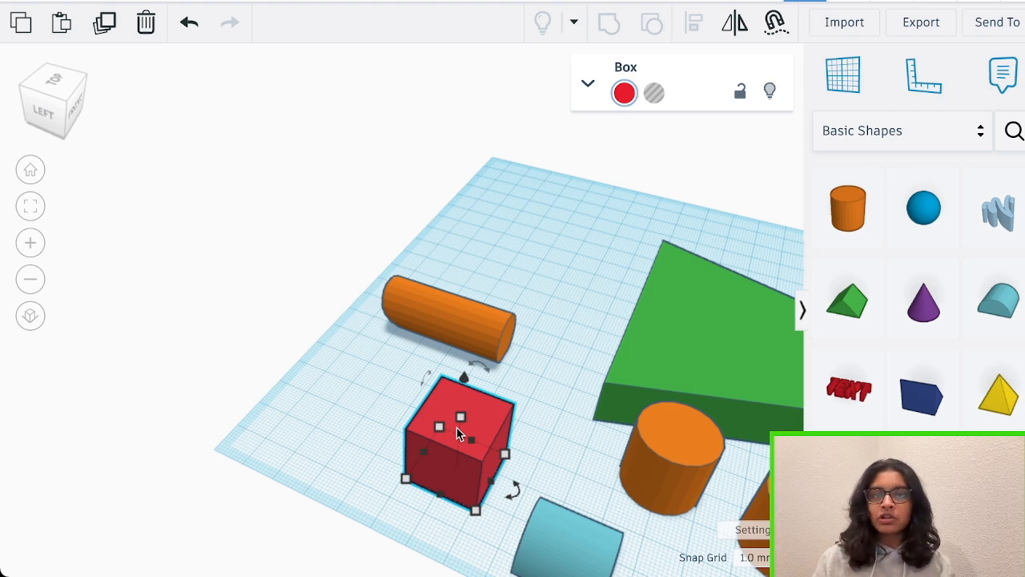
pyautogui.scroll(1, 457, 427)
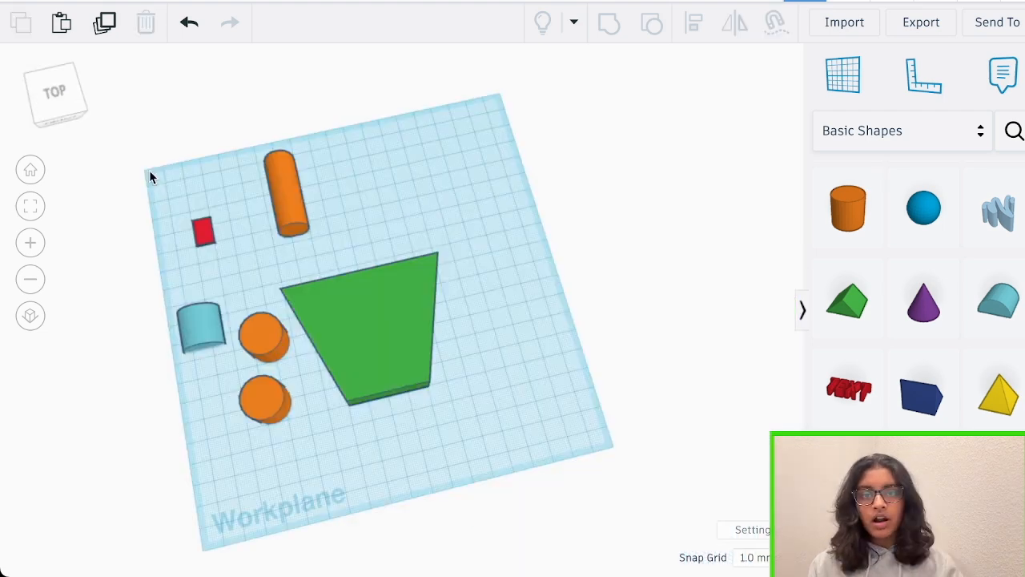
pyautogui.scroll(2, 148, 169)
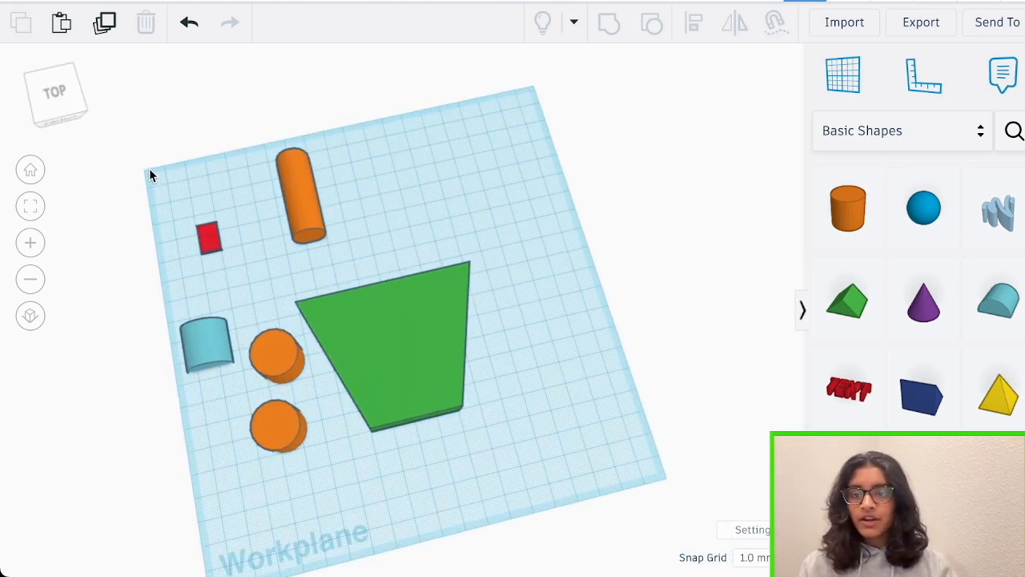
pyautogui.scroll(8, 202, 251)
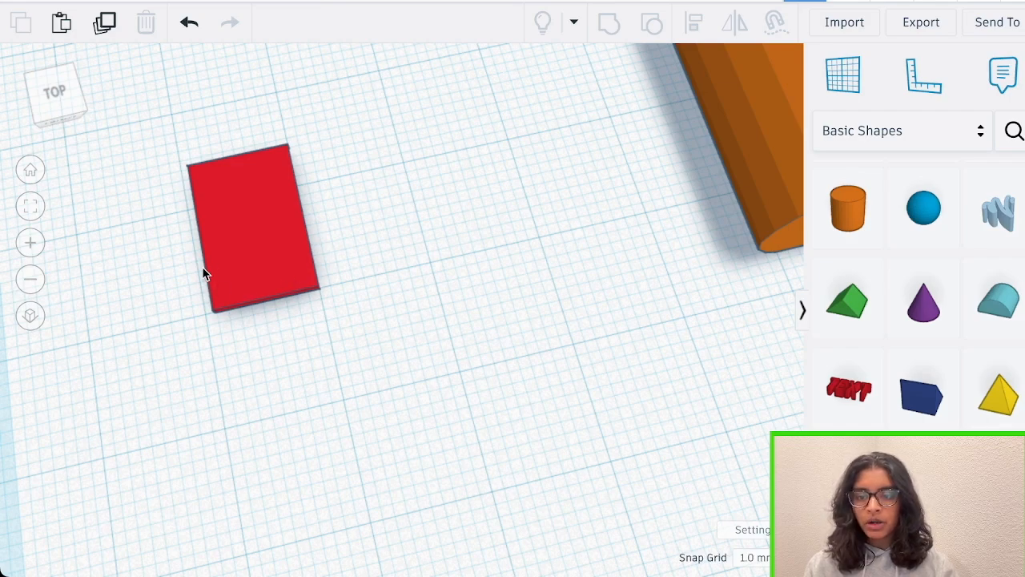
pyautogui.scroll(-3, 202, 272)
pyautogui.moveTo(384, 231); pyautogui.dragTo(568, 206, button='right')
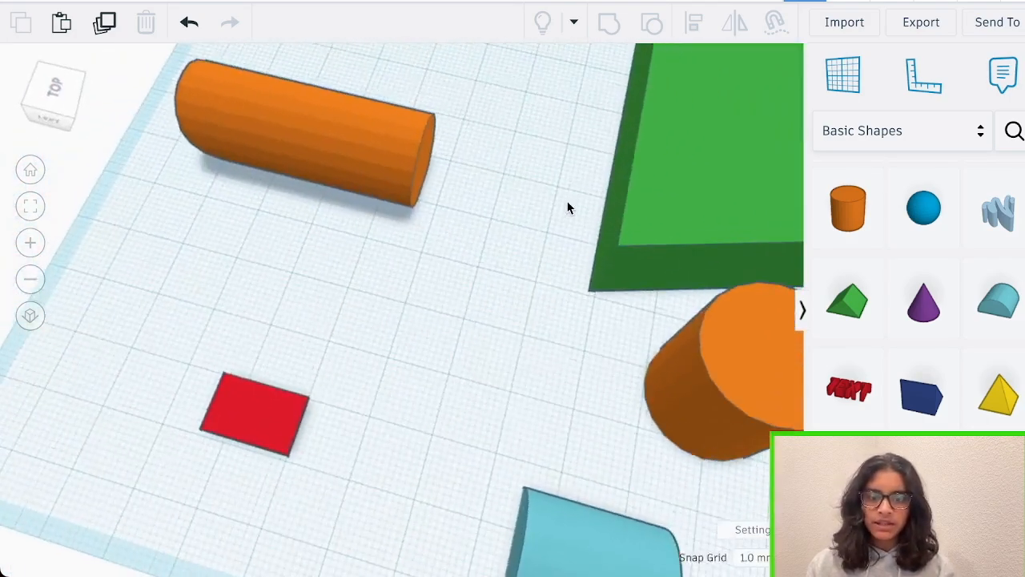
pyautogui.moveTo(728, 306); pyautogui.dragTo(554, 265, button='right')
pyautogui.scroll(-3, 554, 263)
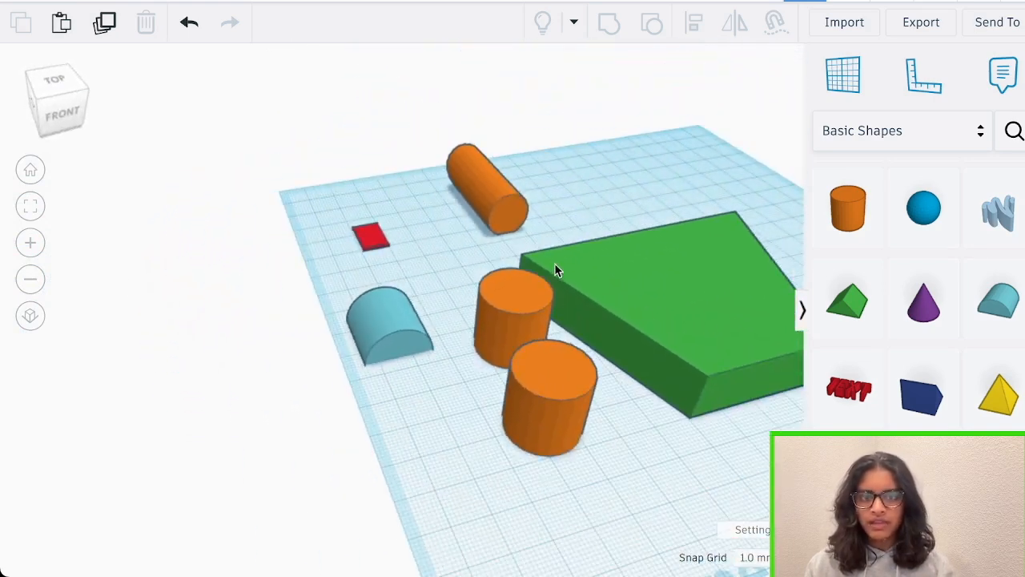
# Stand the round roof on its flat end and move it so its curved side overlaps the outer upright cylinder
pyautogui.moveTo(570, 340); pyautogui.dragTo(552, 372, button='right')
pyautogui.click(397, 324)
pyautogui.moveTo(450, 315); pyautogui.dragTo(335, 226, button='right')
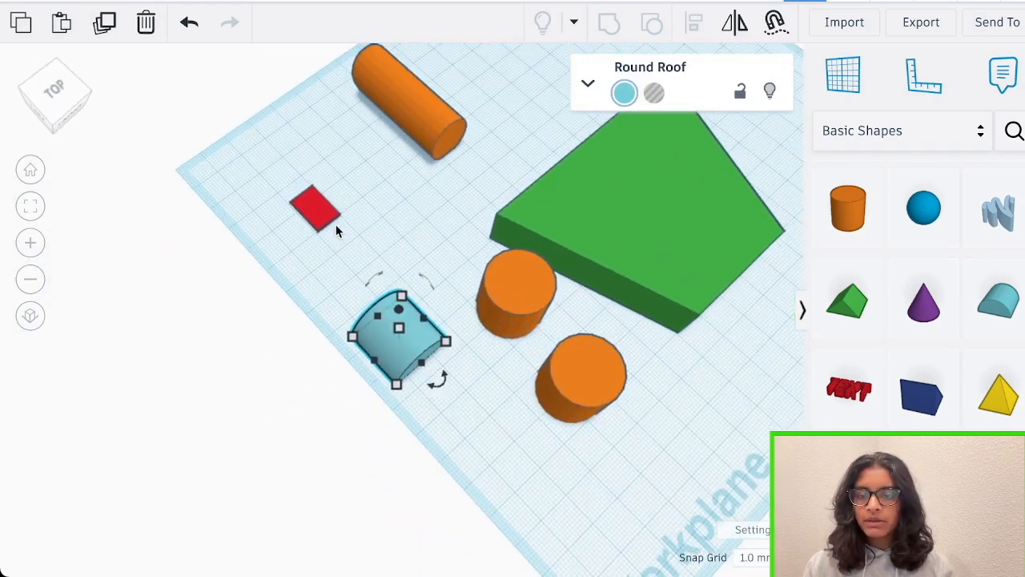
pyautogui.moveTo(398, 336); pyautogui.dragTo(509, 404)
pyautogui.moveTo(741, 370); pyautogui.dragTo(556, 253, button='right')
pyautogui.moveTo(556, 253); pyautogui.dragTo(594, 309)
pyautogui.moveTo(685, 270); pyautogui.dragTo(682, 308, button='right')
pyautogui.moveTo(539, 249); pyautogui.dragTo(544, 215)
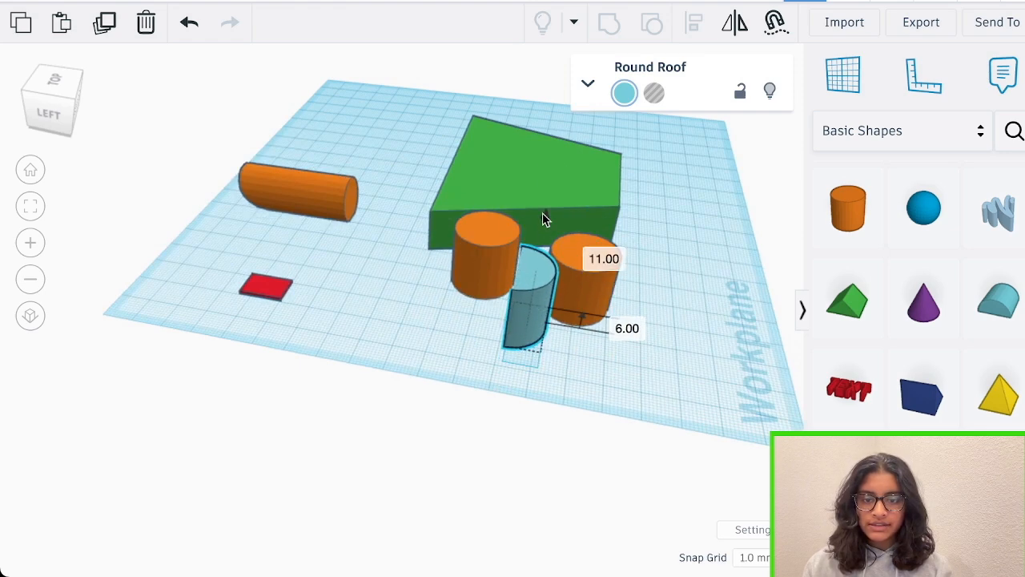
pyautogui.moveTo(628, 247); pyautogui.dragTo(513, 359, button='right')
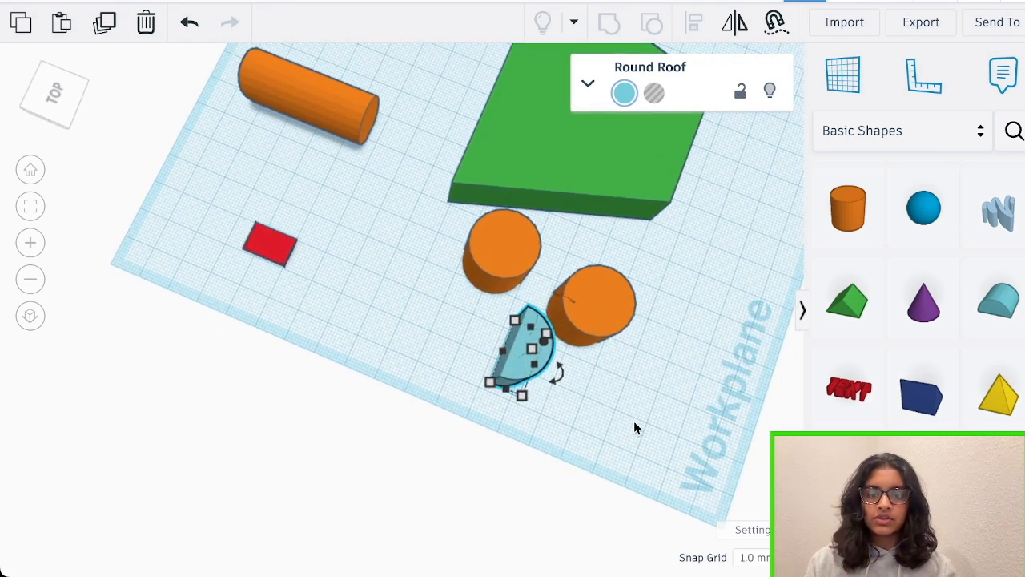
pyautogui.moveTo(635, 426); pyautogui.dragTo(582, 295, button='right')
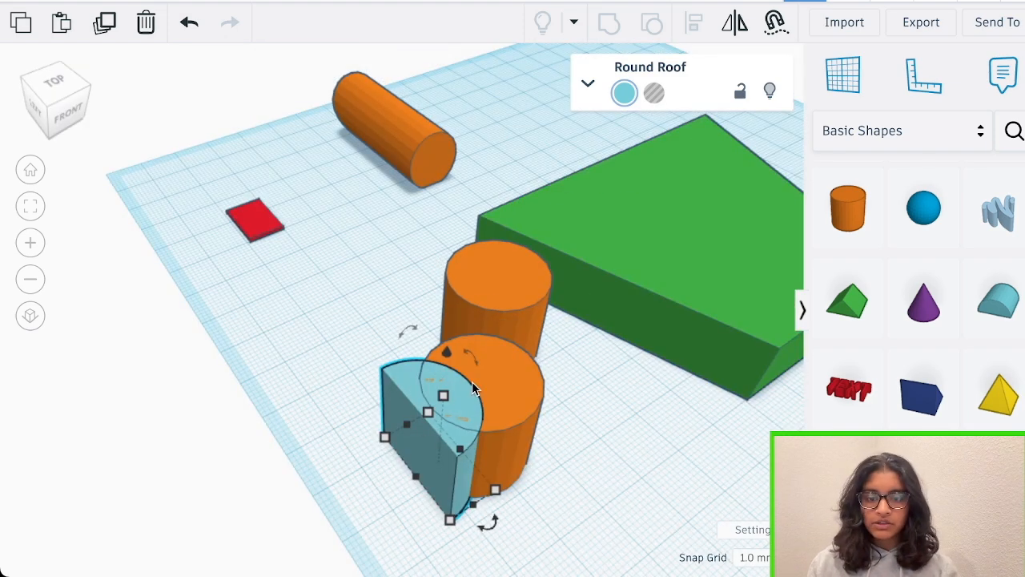
pyautogui.click(608, 405)
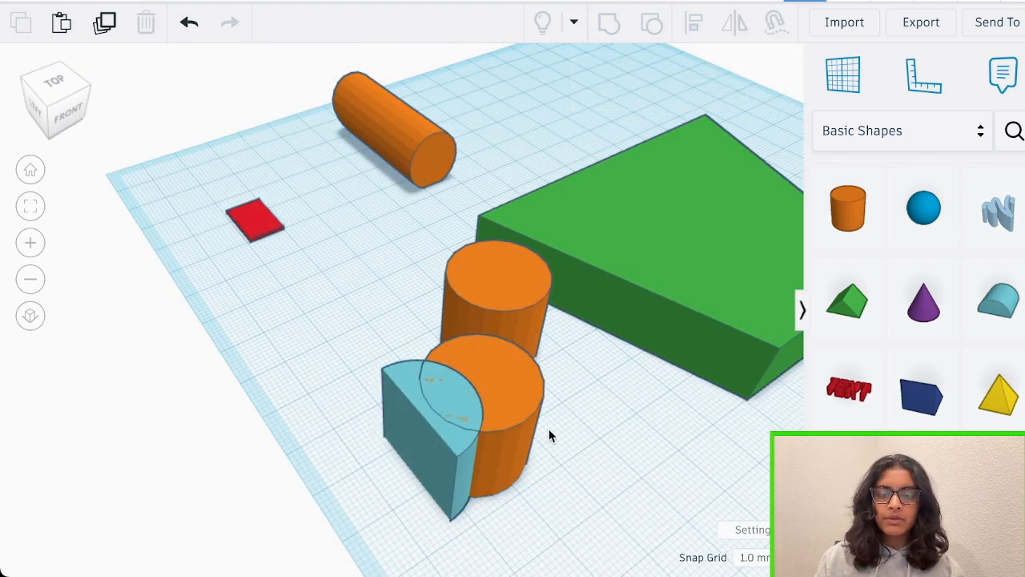
# Turn the round roof into a hole and group it with the overlapping cylinder to cut a concave notch in its side
pyautogui.click(429, 412)
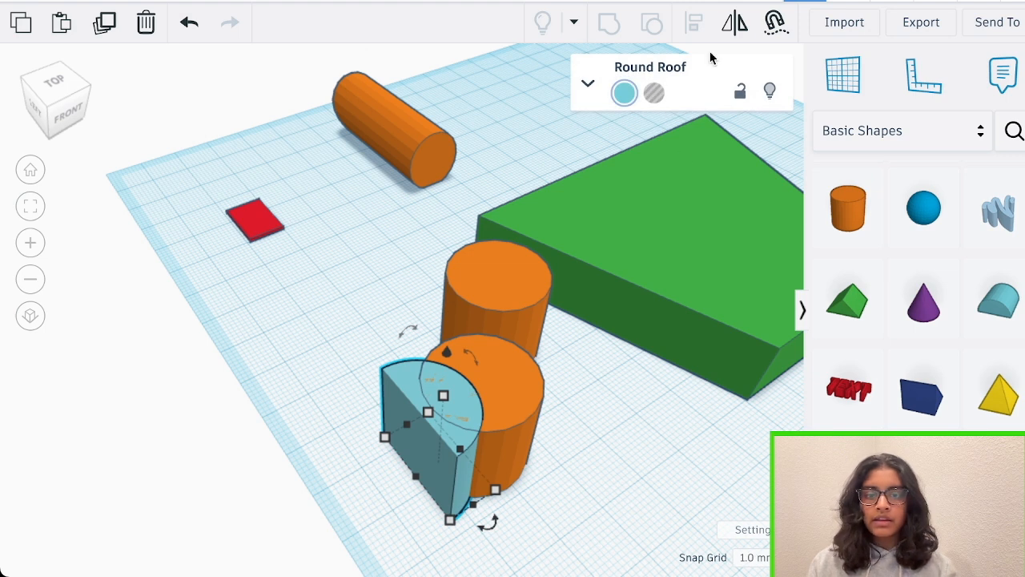
pyautogui.click(654, 94)
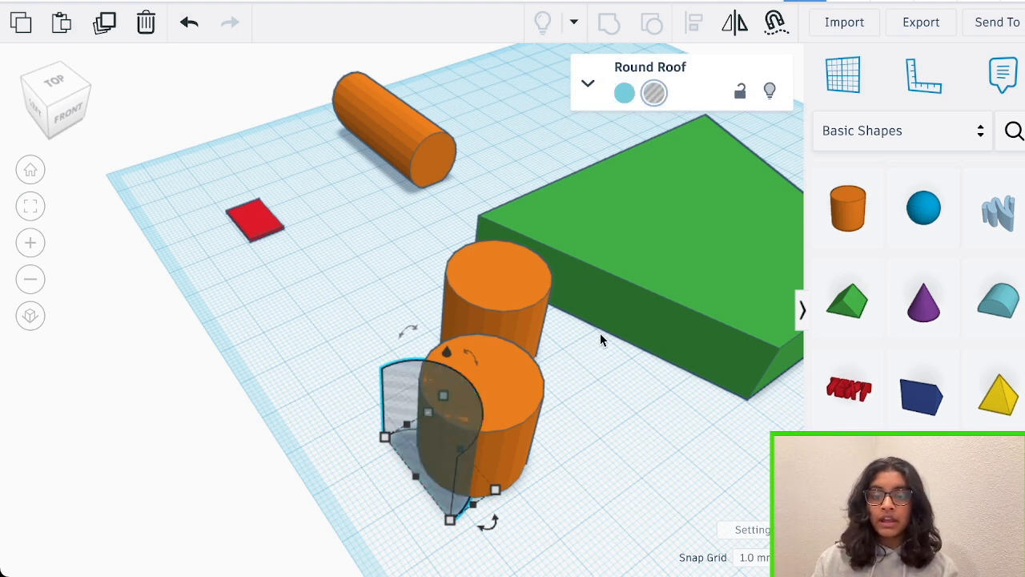
pyautogui.click(555, 396)
pyautogui.click(410, 440)
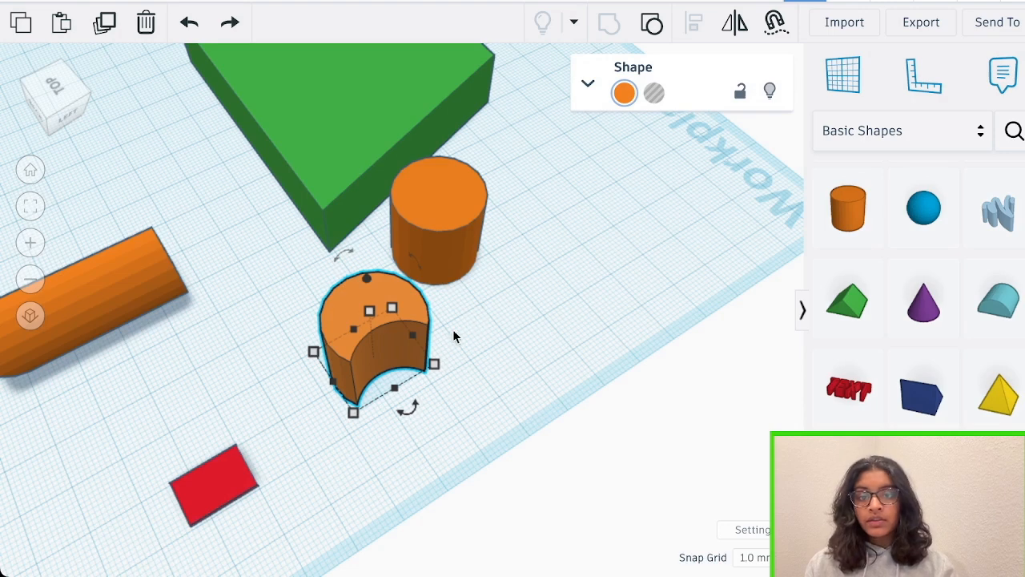
pyautogui.click(453, 336)
pyautogui.click(368, 328)
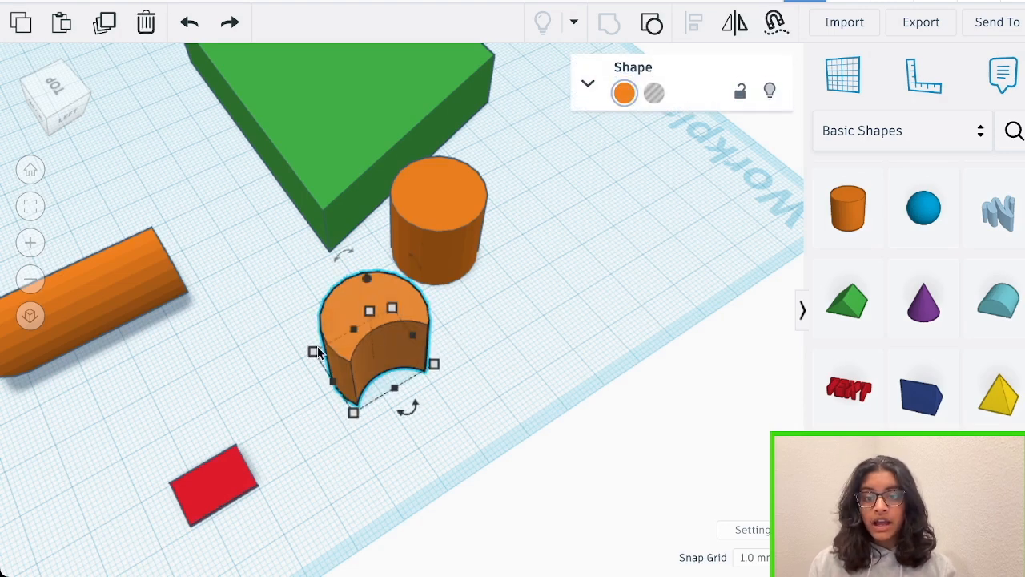
# Turn the notched cylinder into a hole, rotate it, and place its concave side over one end of the red plate
pyautogui.click(653, 95)
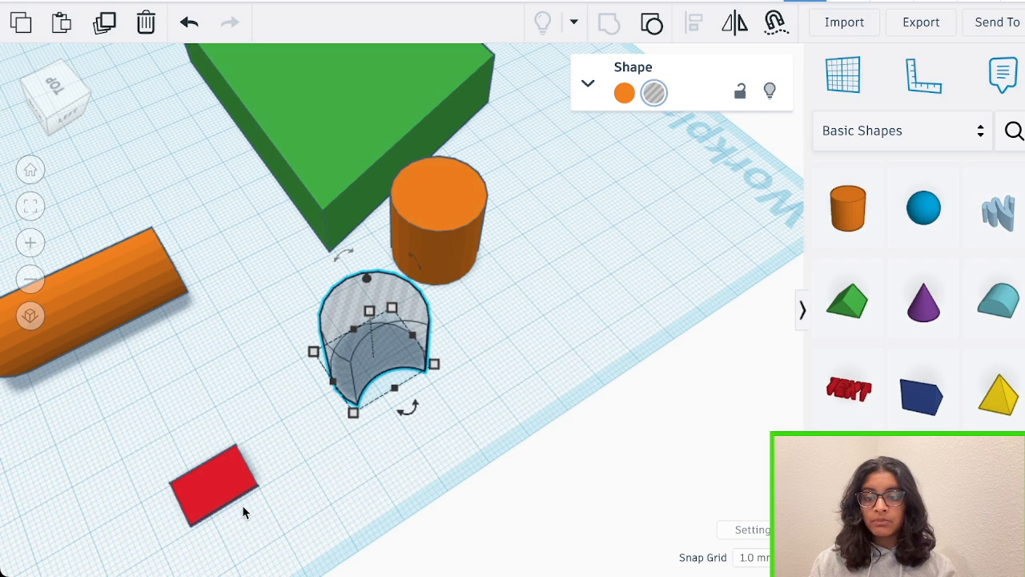
pyautogui.moveTo(407, 407); pyautogui.dragTo(582, 329)
pyautogui.moveTo(582, 328); pyautogui.dragTo(464, 400, button='right')
pyautogui.scroll(3, 465, 400)
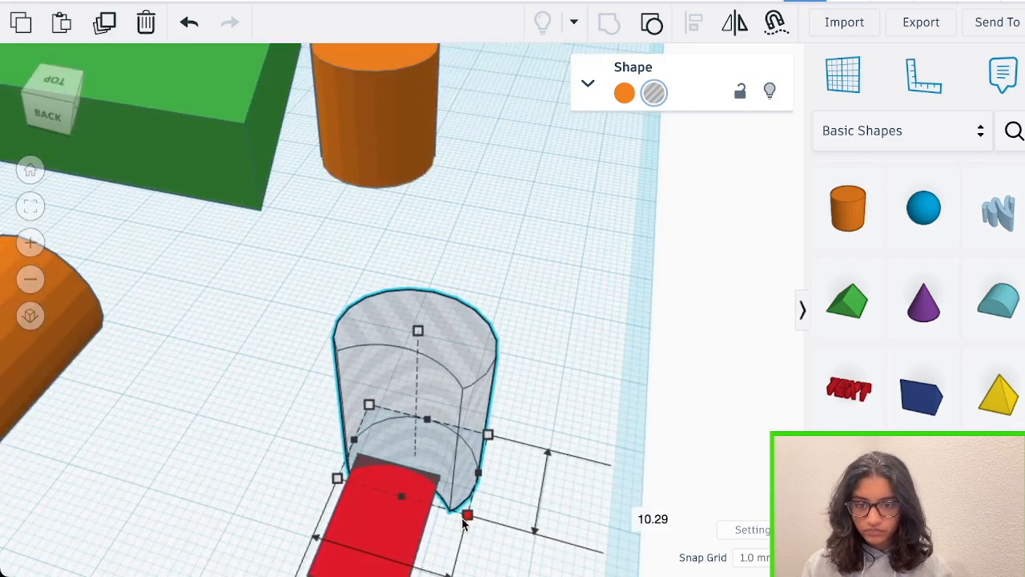
pyautogui.moveTo(465, 517); pyautogui.dragTo(524, 488)
# Set the snap grid to 0.25 mm for finer adjustment of the hole and the red plate
pyautogui.click(753, 557)
pyautogui.click(644, 443)
pyautogui.moveTo(645, 442); pyautogui.dragTo(345, 369, button='right')
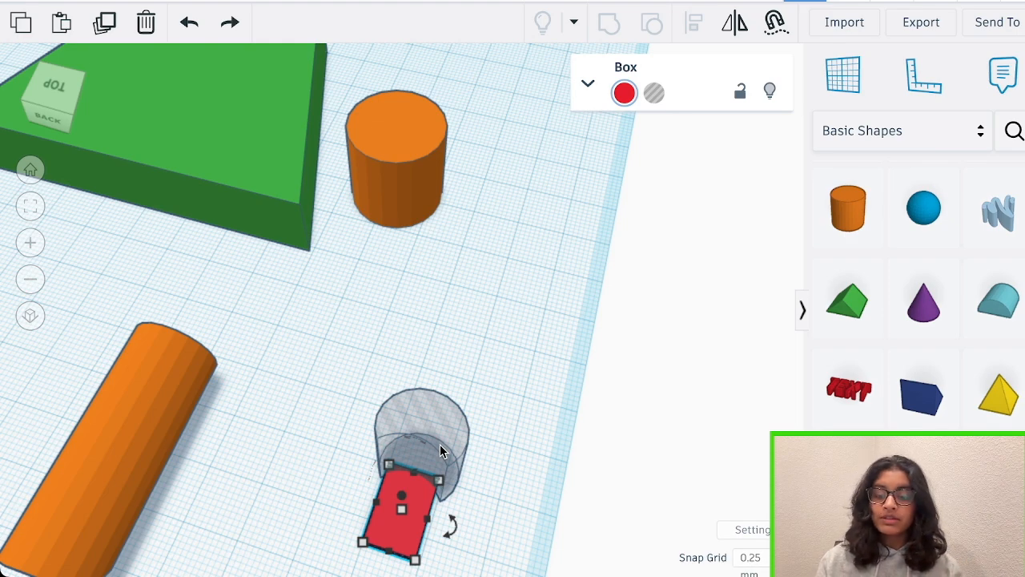
# Group the notched hole with the red plate to cut a rounded edge at its end
pyautogui.keyDown('shift'); pyautogui.click(442, 447); pyautogui.keyUp('shift')
pyautogui.click(607, 29)
pyautogui.scroll(2, 553, 344)
pyautogui.moveTo(557, 360); pyautogui.dragTo(538, 298, button='right')
pyautogui.moveTo(563, 183); pyautogui.dragTo(561, 251, button='right')
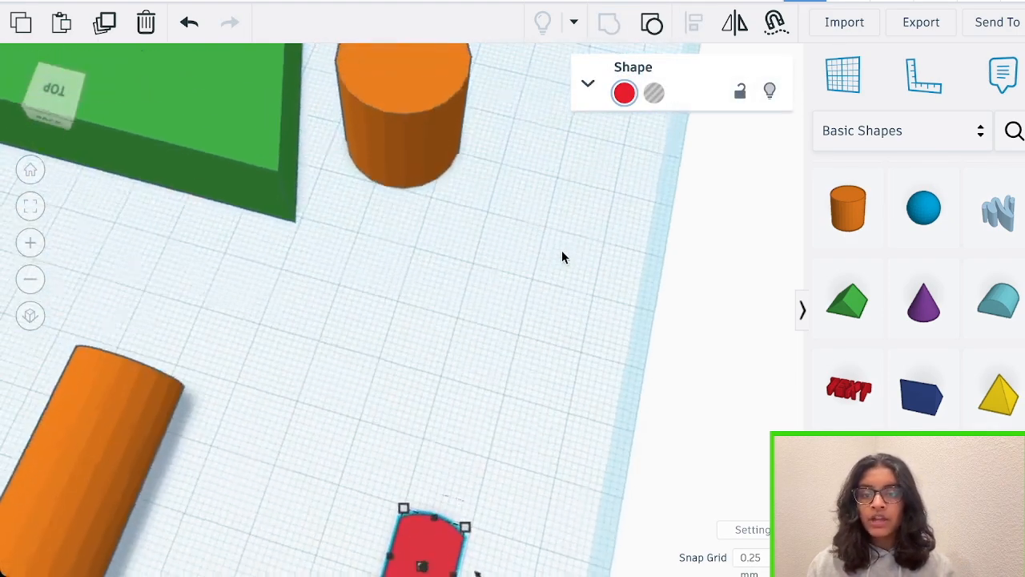
# Copy the upright cylinder and group two small cylinder holes with the red plate to trim the corners of its straight end
pyautogui.scroll(-4, 561, 250)
pyautogui.click(487, 175)
pyautogui.press('super+c')
pyautogui.press('super+v')
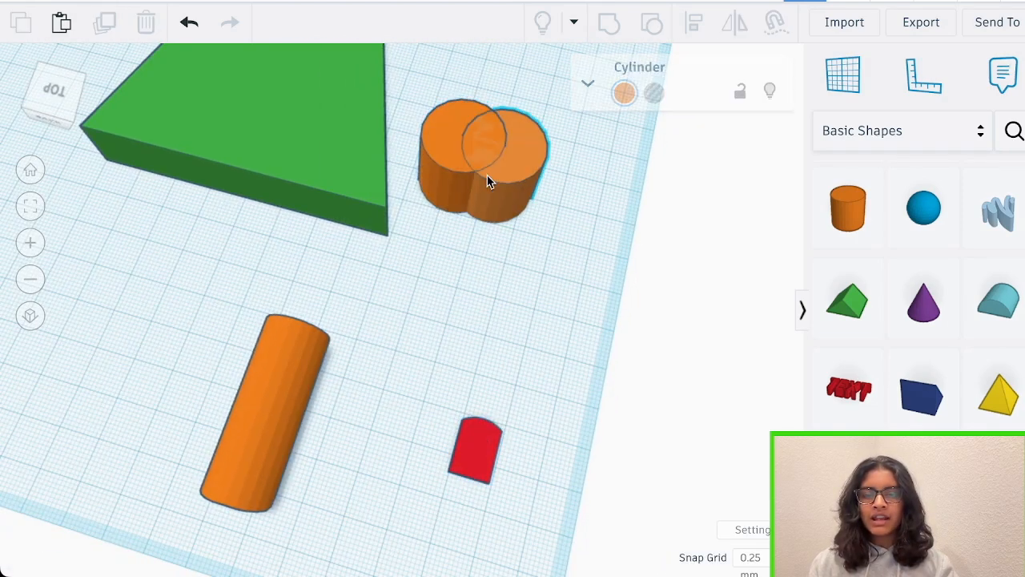
pyautogui.moveTo(525, 231); pyautogui.dragTo(506, 211)
pyautogui.moveTo(561, 308); pyautogui.dragTo(571, 287, button='right')
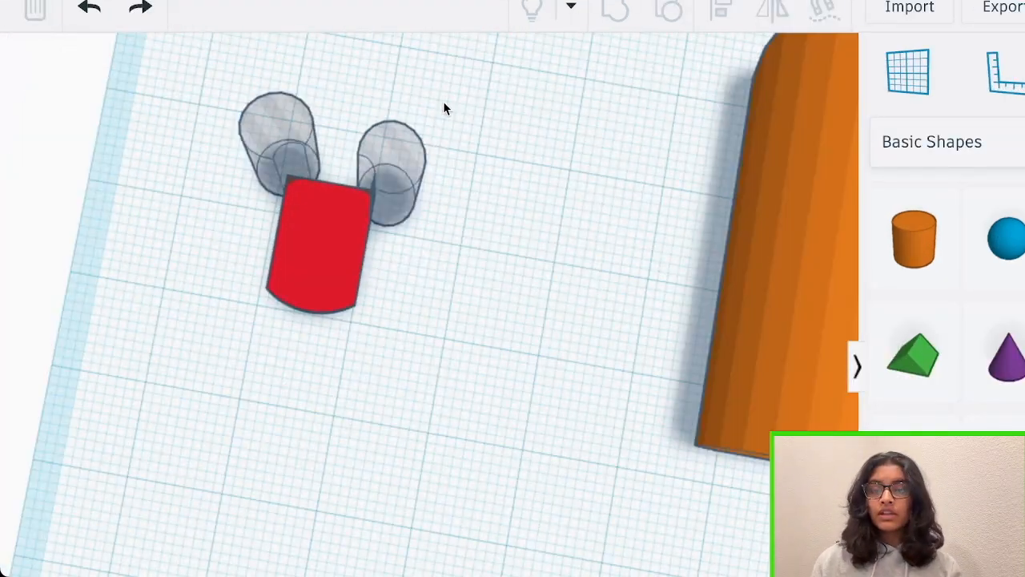
pyautogui.moveTo(448, 387); pyautogui.dragTo(232, 106)
pyautogui.click(613, 11)
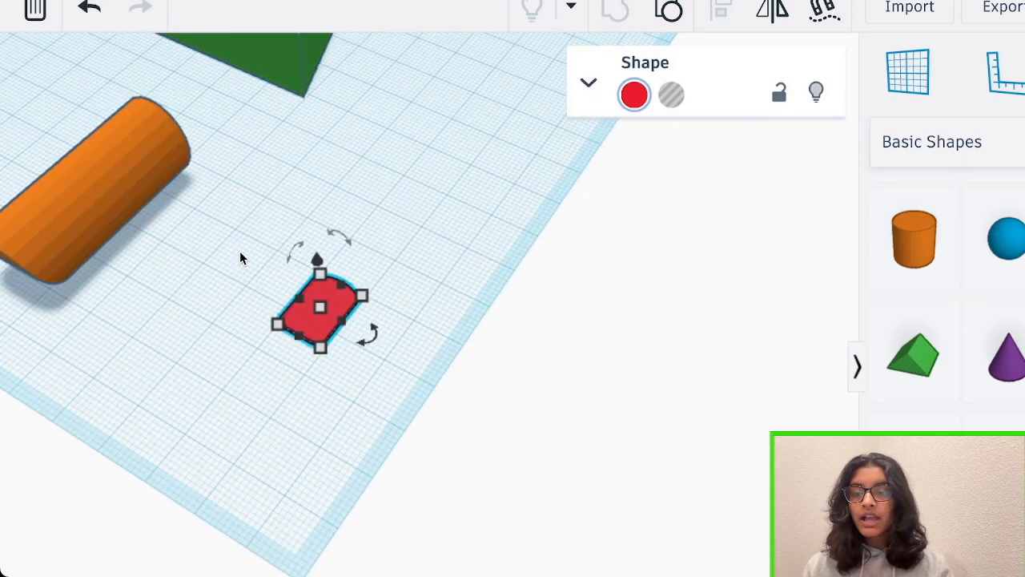
# Raise the red plate 12.25 mm and place it as a nail on top of the horizontal cylinder near its curved end
pyautogui.moveTo(239, 250); pyautogui.dragTo(146, 231, button='right')
pyautogui.scroll(3, 238, 130)
pyautogui.moveTo(238, 130); pyautogui.dragTo(238, 129)
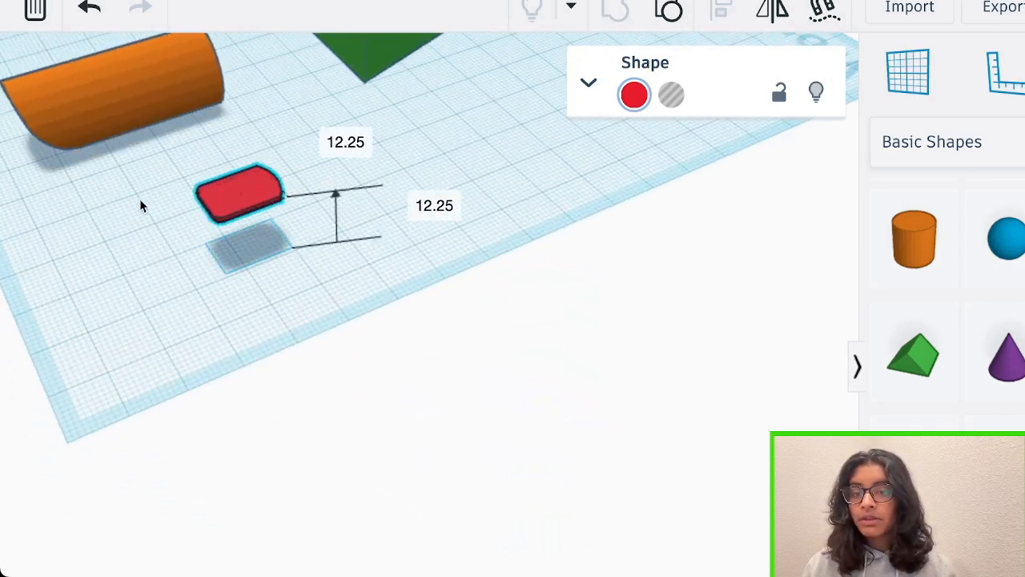
pyautogui.moveTo(139, 200); pyautogui.dragTo(440, 192, button='right')
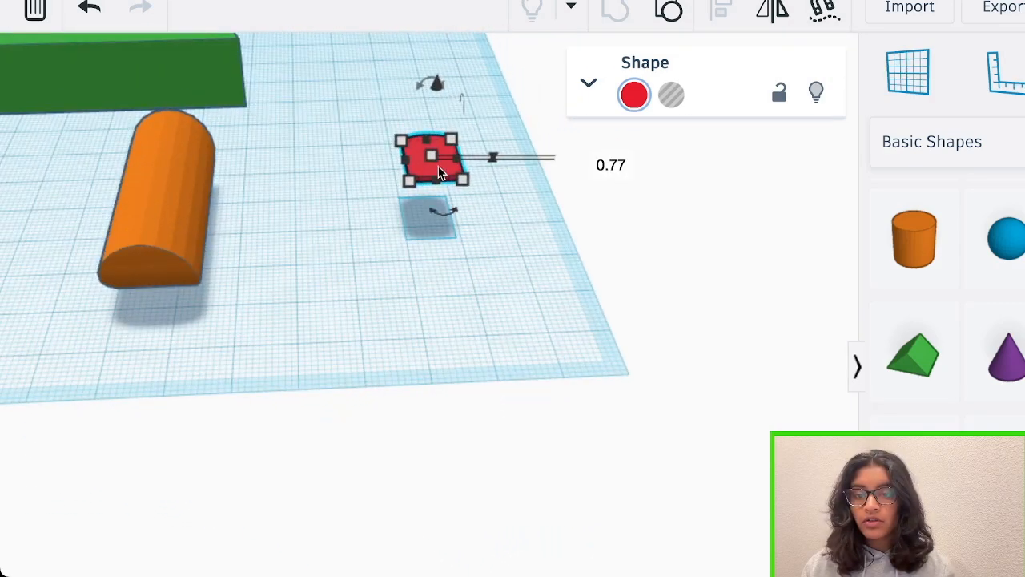
pyautogui.moveTo(439, 171); pyautogui.dragTo(162, 228)
# Group the nail plate with the cylinder into one finger and set the group to multicolor
pyautogui.moveTo(136, 138); pyautogui.dragTo(515, 315, button='right')
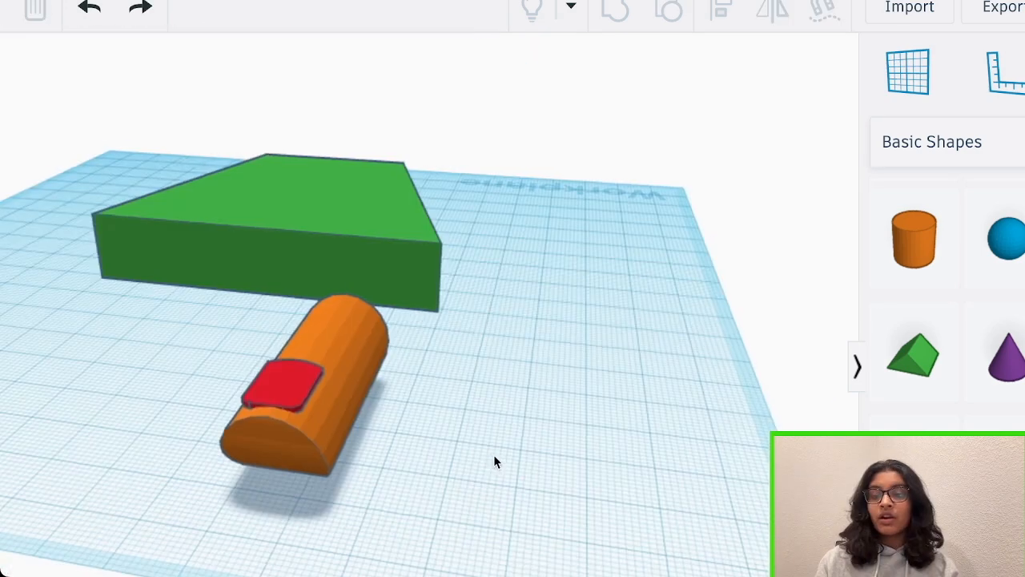
pyautogui.moveTo(493, 462); pyautogui.dragTo(503, 458, button='right')
pyautogui.moveTo(430, 487); pyautogui.dragTo(266, 332)
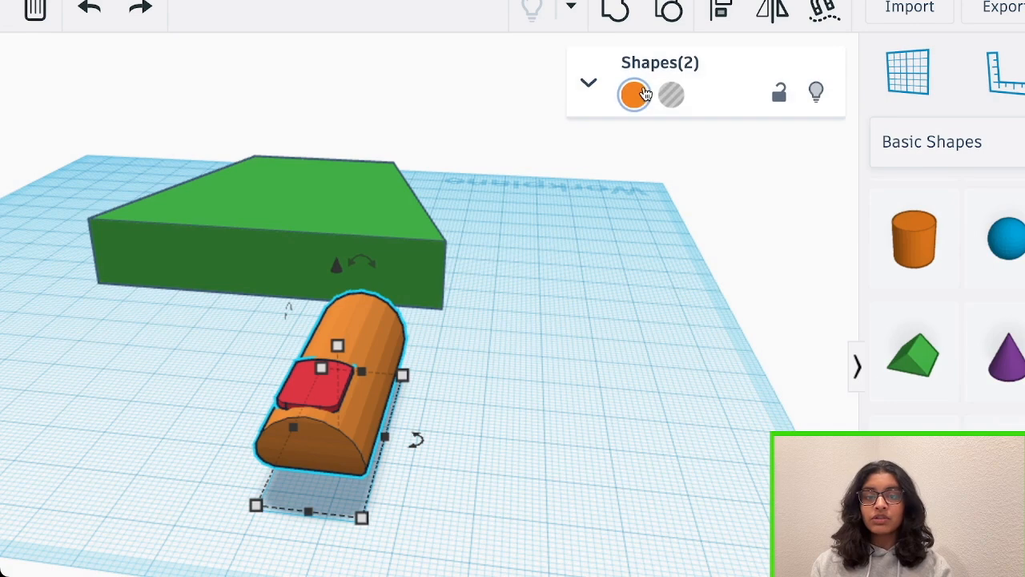
pyautogui.click(615, 9)
pyautogui.click(634, 94)
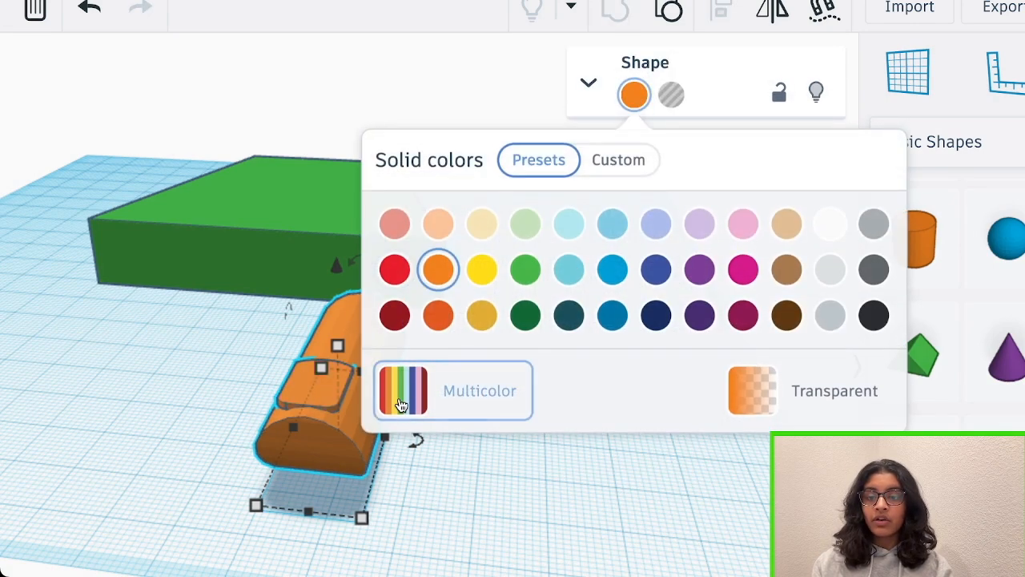
pyautogui.click(401, 405)
pyautogui.click(599, 498)
pyautogui.moveTo(599, 498); pyautogui.dragTo(649, 500, button='right')
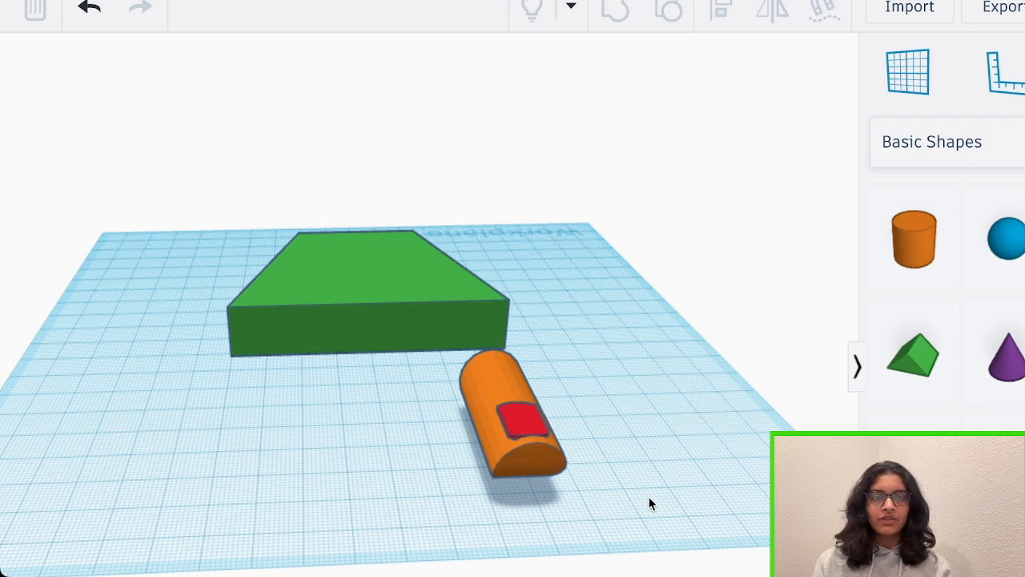
# Duplicate the finger into a row of five parallel fingers beyond the wide edge of the green slab
pyautogui.click(522, 446)
pyautogui.hotkey('ctrl', 'd')
pyautogui.hotkey('shift', 'Left')
pyautogui.hotkey('shift', 'Left')
pyautogui.hotkey('ctrl', 'd')
pyautogui.hotkey('ctrl', 'd')
pyautogui.moveTo(522, 448); pyautogui.dragTo(341, 99, button='right')
pyautogui.hotkey('ctrl', 'd')
pyautogui.click(805, 416)
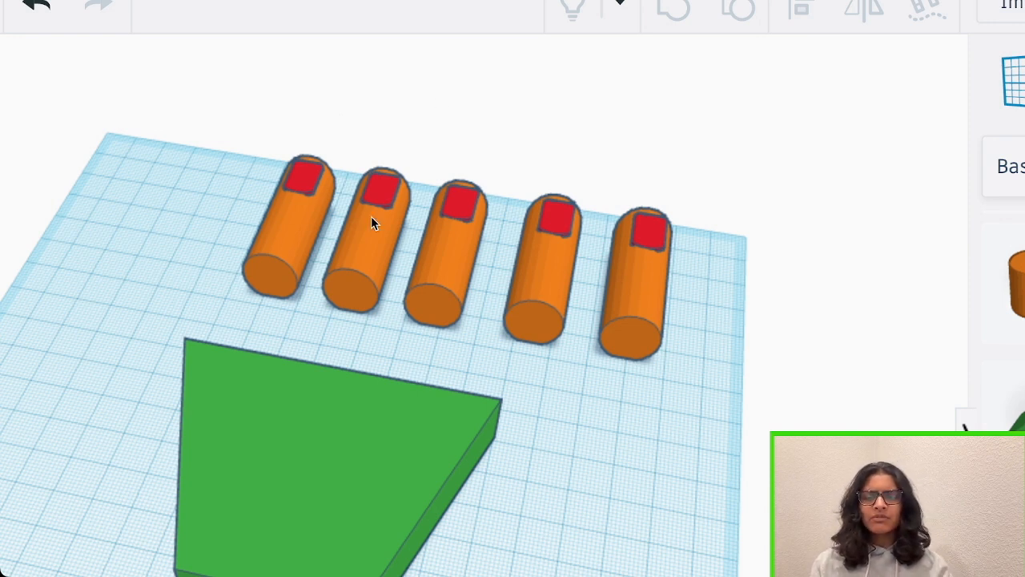
# Rework the duplicated fingers into an evenly spaced row of four with the fifth set apart at one end
pyautogui.click(294, 248)
pyautogui.moveTo(48, 280); pyautogui.dragTo(103, 235, button='right')
pyautogui.press('Delete')
pyautogui.click(269, 222)
pyautogui.hotkey('ctrl', 'd')
pyautogui.hotkey('ctrl', 'd')
pyautogui.moveTo(364, 248); pyautogui.dragTo(557, 288)
pyautogui.click(659, 264)
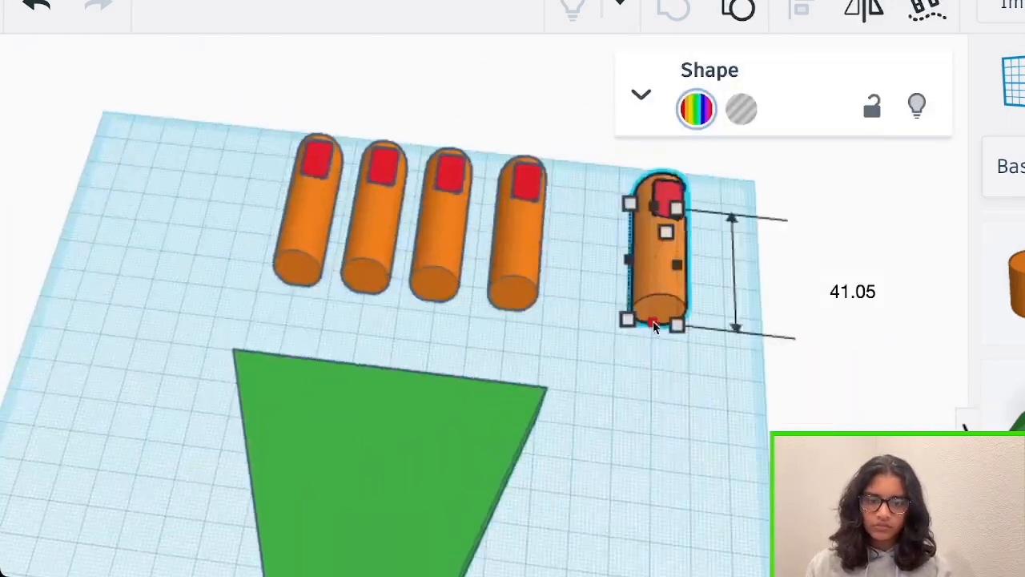
# Shorten the fifth finger into a thumb and place it at an angle beside the slab's slanted side
pyautogui.moveTo(654, 323); pyautogui.dragTo(657, 289)
pyautogui.moveTo(656, 289); pyautogui.dragTo(529, 518, button='right')
pyautogui.click(329, 520)
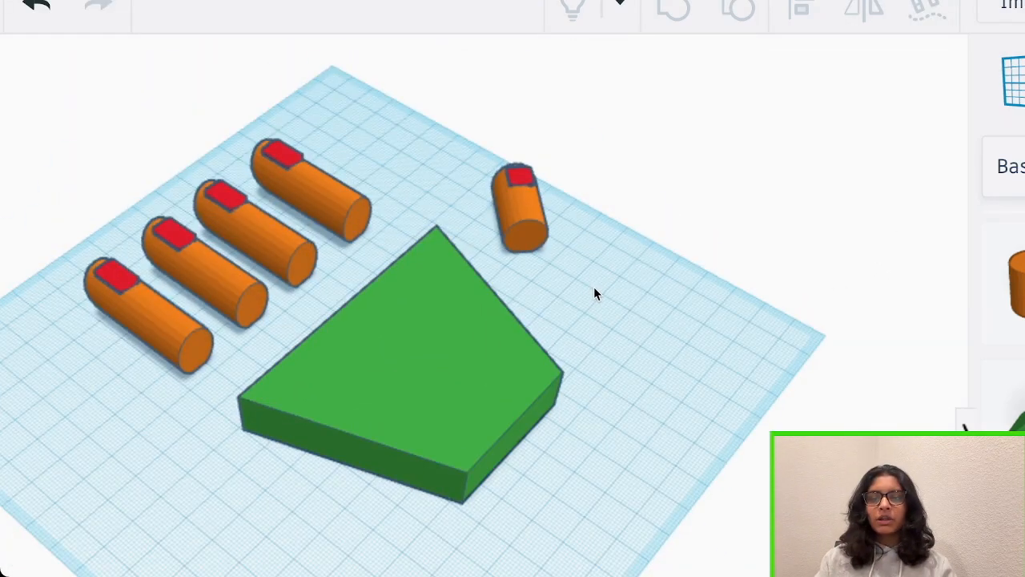
# Ungroup the finger at the end of the row repeatedly into its separate cylinders, plate and hole shapes
pyautogui.moveTo(593, 288); pyautogui.dragTo(793, 316, button='right')
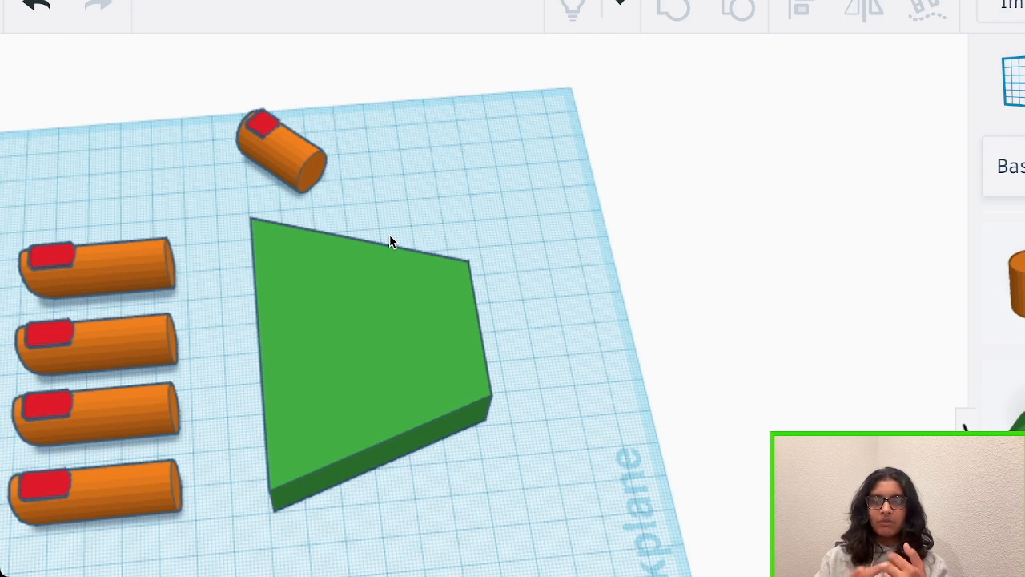
pyautogui.moveTo(453, 184); pyautogui.dragTo(427, 388, button='right')
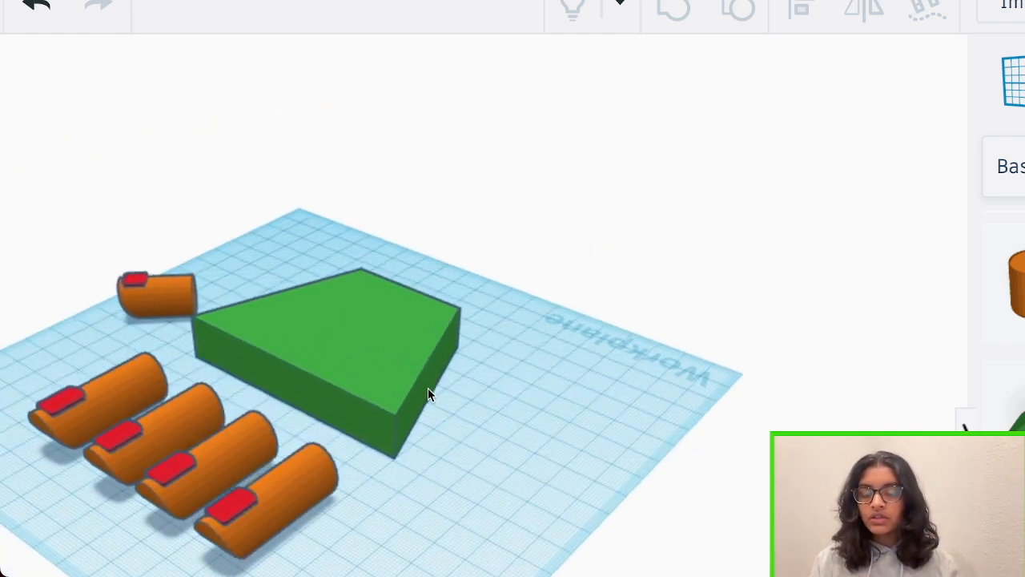
pyautogui.click(261, 520)
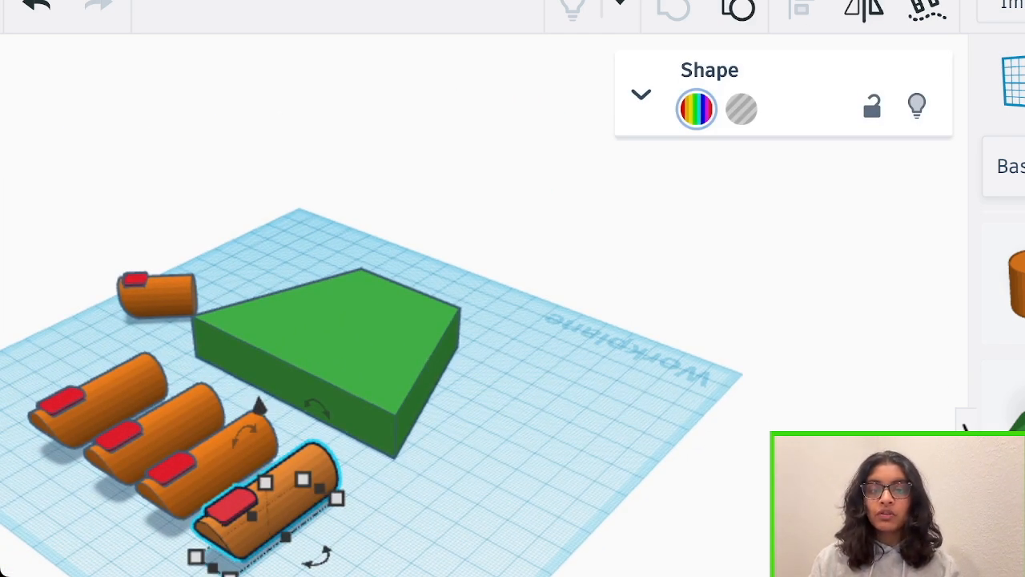
pyautogui.click(735, 21)
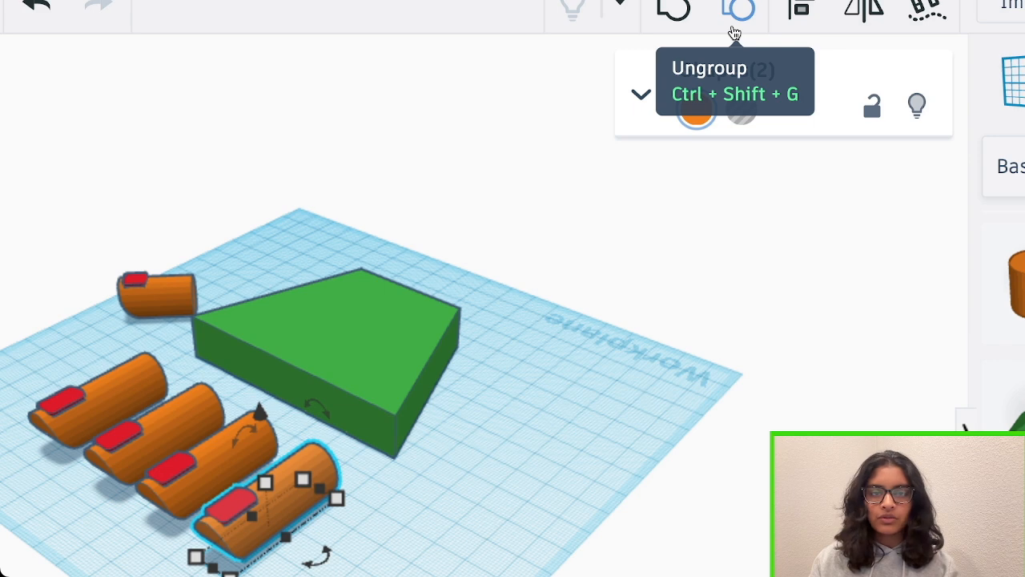
pyautogui.click(734, 32)
pyautogui.click(735, 32)
pyautogui.click(734, 32)
pyautogui.click(734, 32)
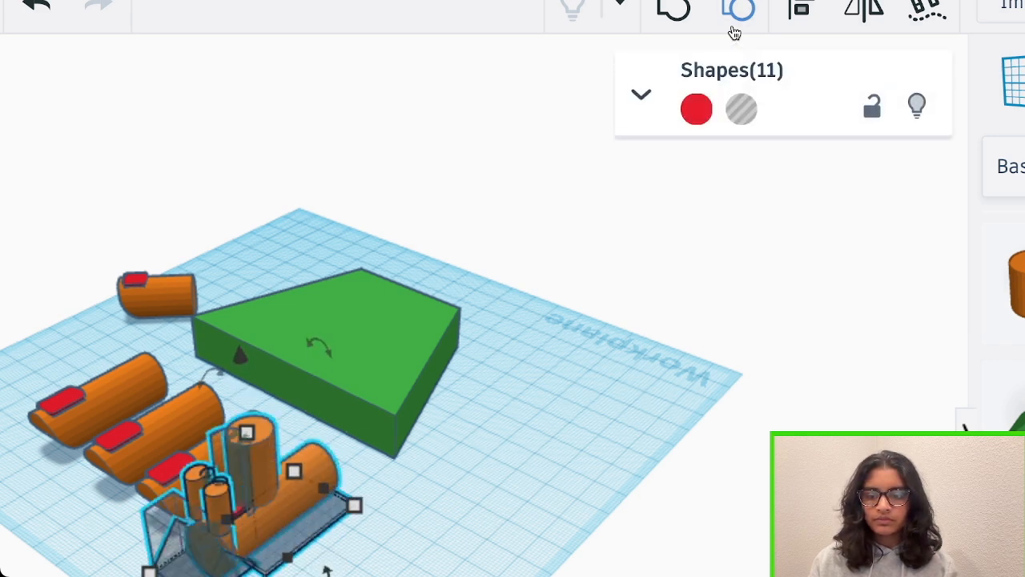
pyautogui.click(734, 30)
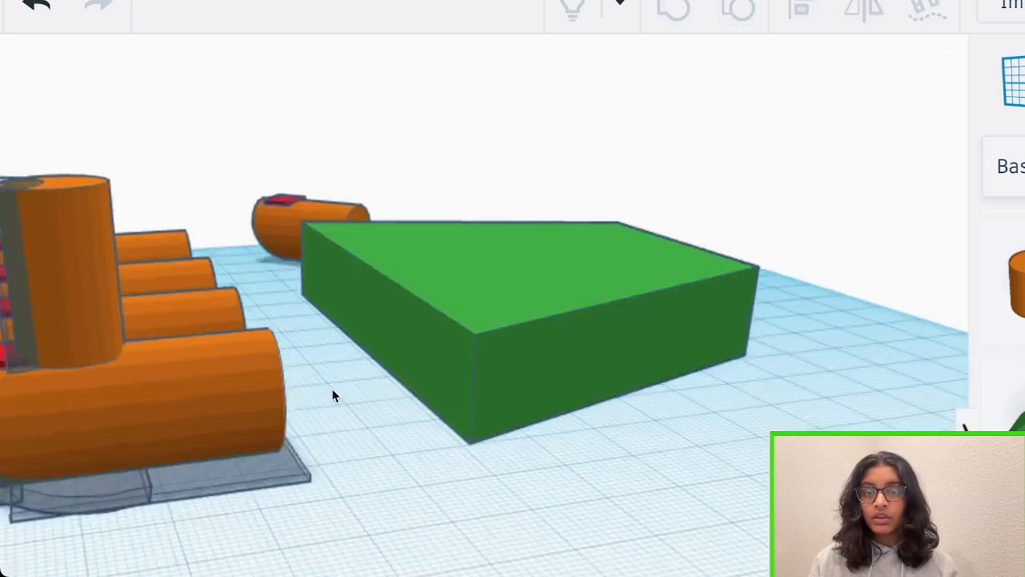
pyautogui.moveTo(334, 395); pyautogui.dragTo(361, 355, button='right')
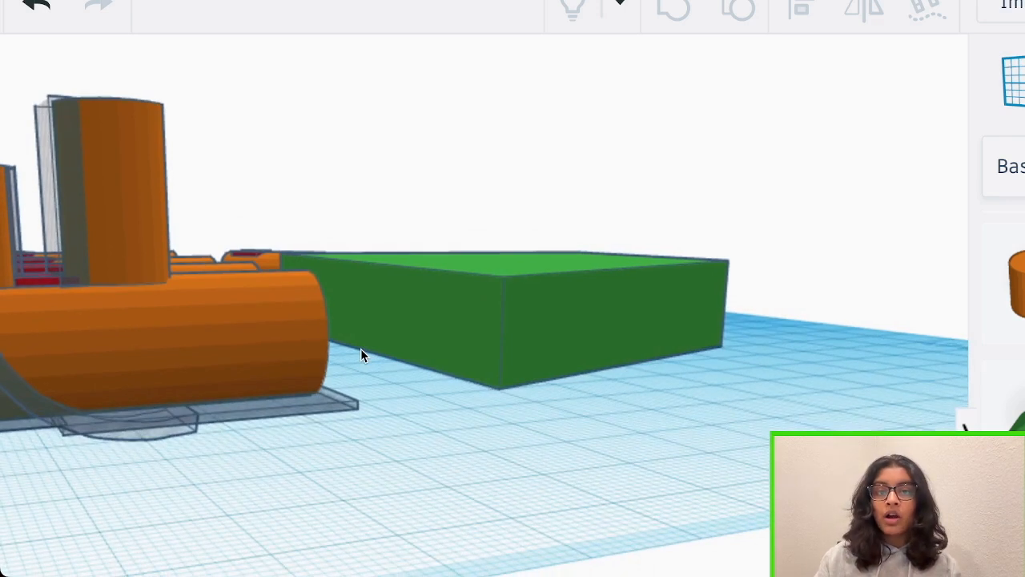
# Duplicate the horizontal cylinder with the flat hole beneath it, move the copy toward the slab and group it into a plain finger segment
pyautogui.click(283, 340)
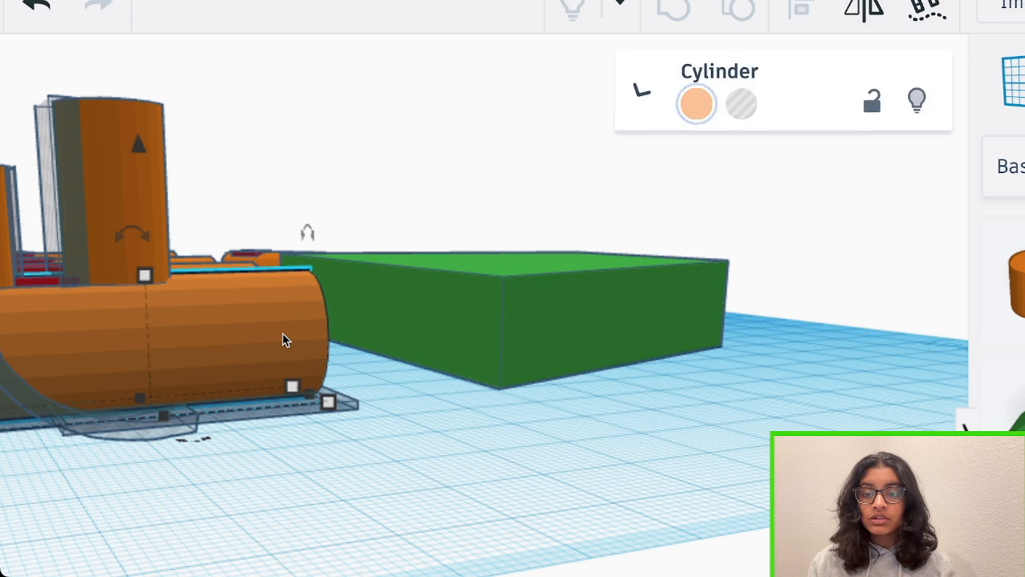
pyautogui.keyDown('shift'); pyautogui.click(355, 409); pyautogui.keyUp('shift')
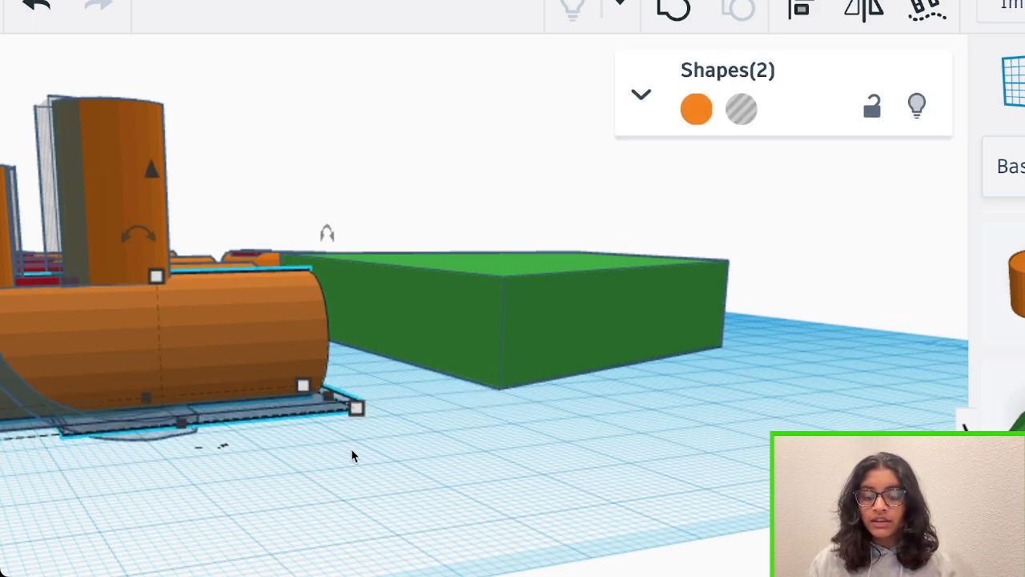
pyautogui.hotkey('ctrl', 'd')
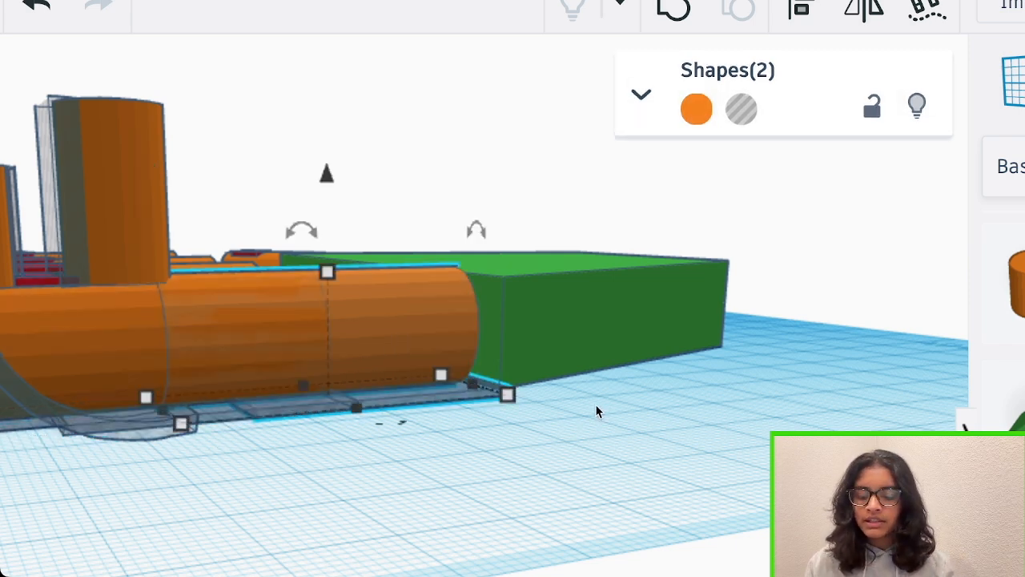
pyautogui.moveTo(597, 411); pyautogui.dragTo(469, 488, button='right')
pyautogui.moveTo(449, 439); pyautogui.dragTo(602, 395)
pyautogui.moveTo(773, 409); pyautogui.dragTo(776, 373, button='right')
pyautogui.click(673, 10)
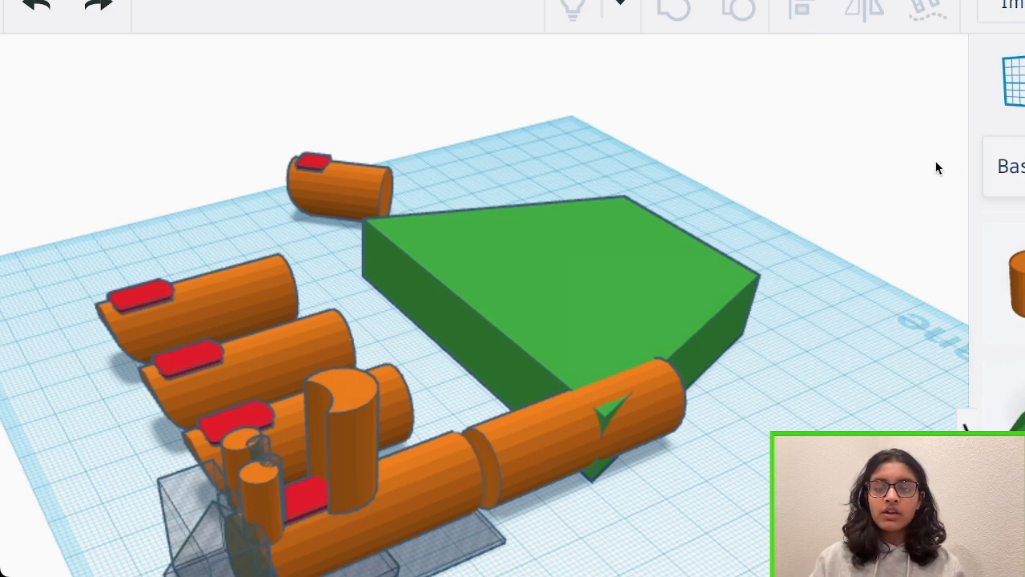
# Shorten the plain segment to 19 mm to fit between the finger and the green slab
pyautogui.moveTo(609, 357); pyautogui.dragTo(608, 308, button='right')
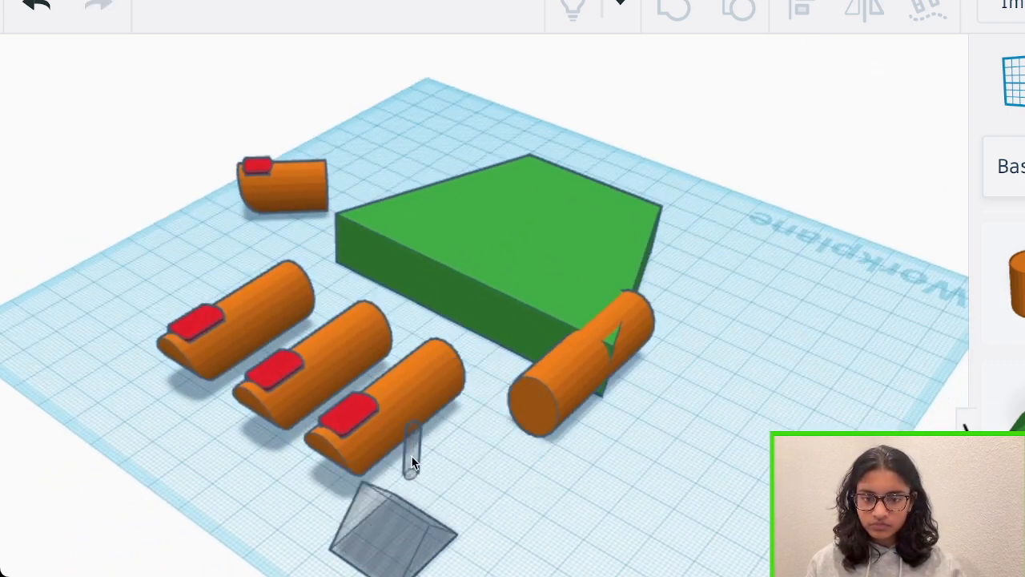
pyautogui.click(652, 405)
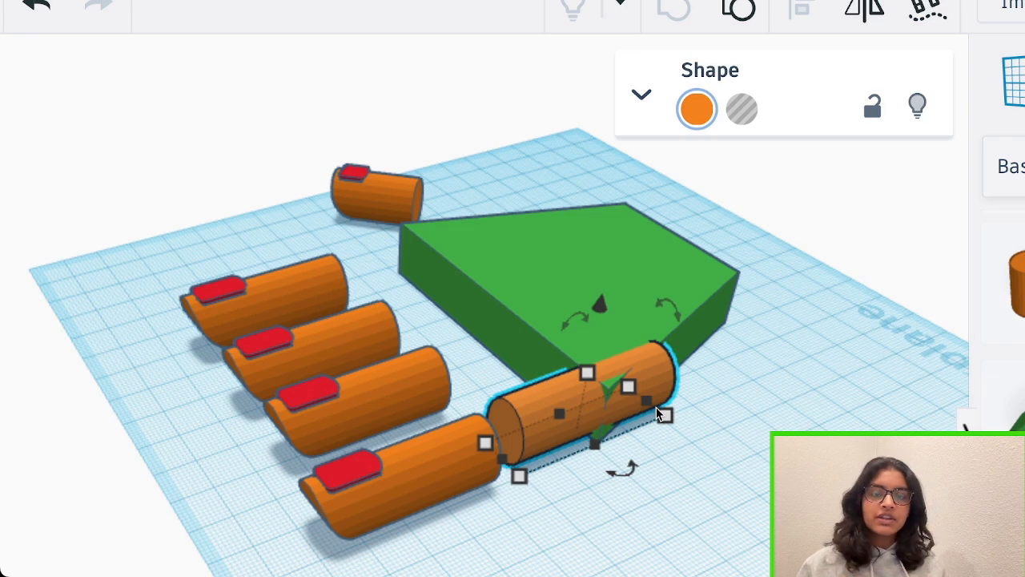
pyautogui.moveTo(658, 412); pyautogui.dragTo(580, 448)
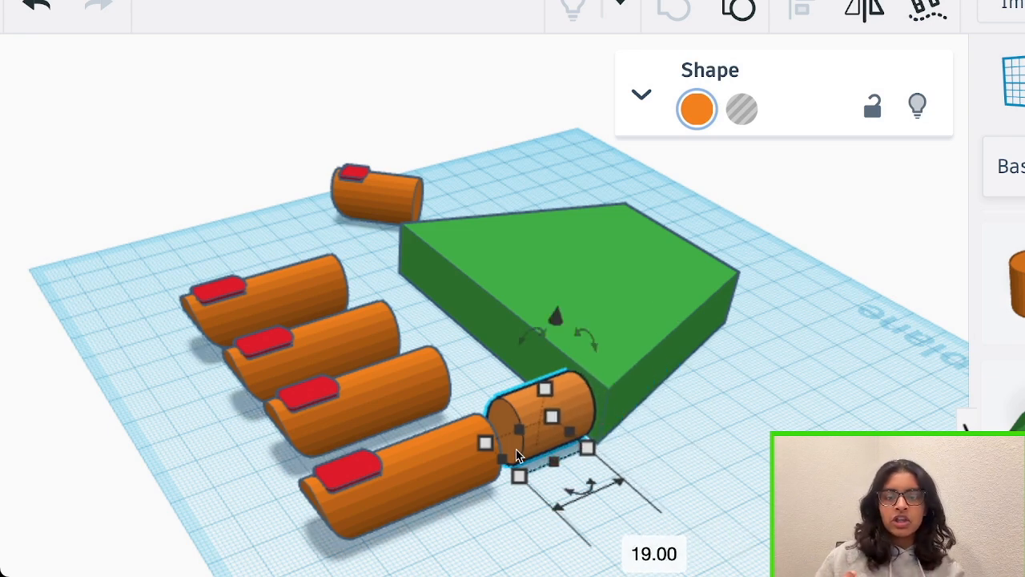
# Ungroup the nailed finger beside the plain segment into its pieces and shorten its main cylinder
pyautogui.click(468, 437)
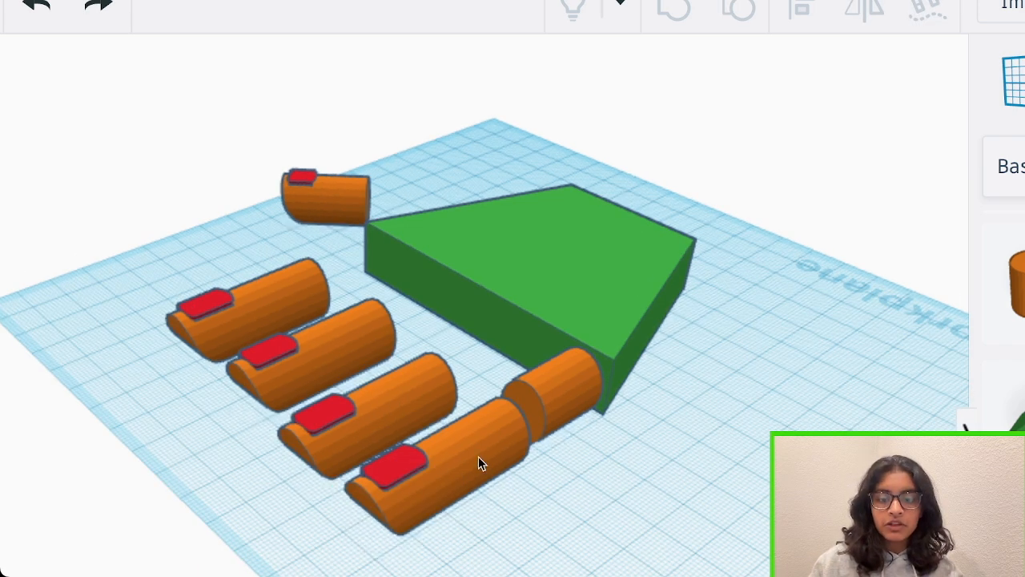
pyautogui.click(479, 457)
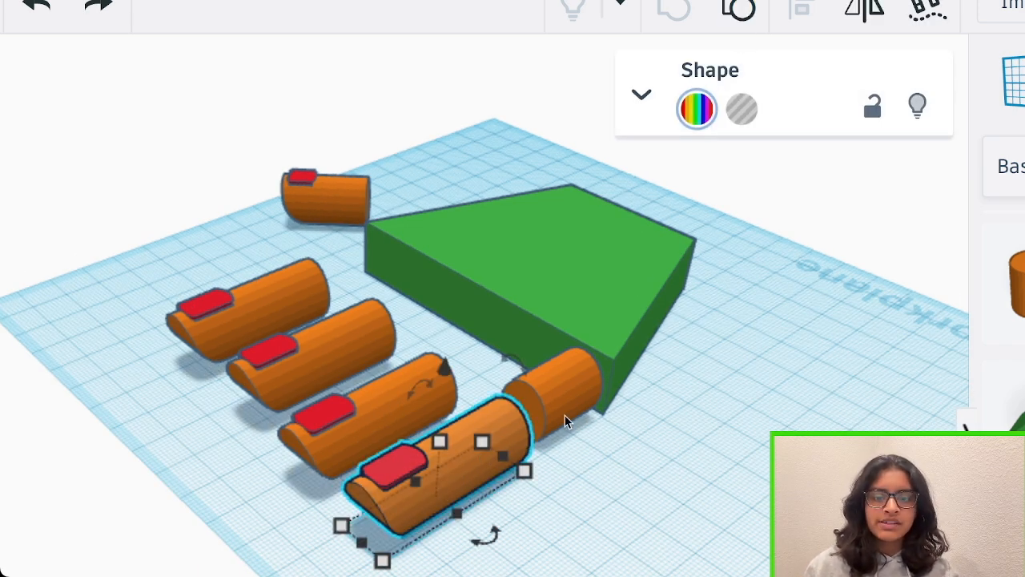
pyautogui.click(737, 17)
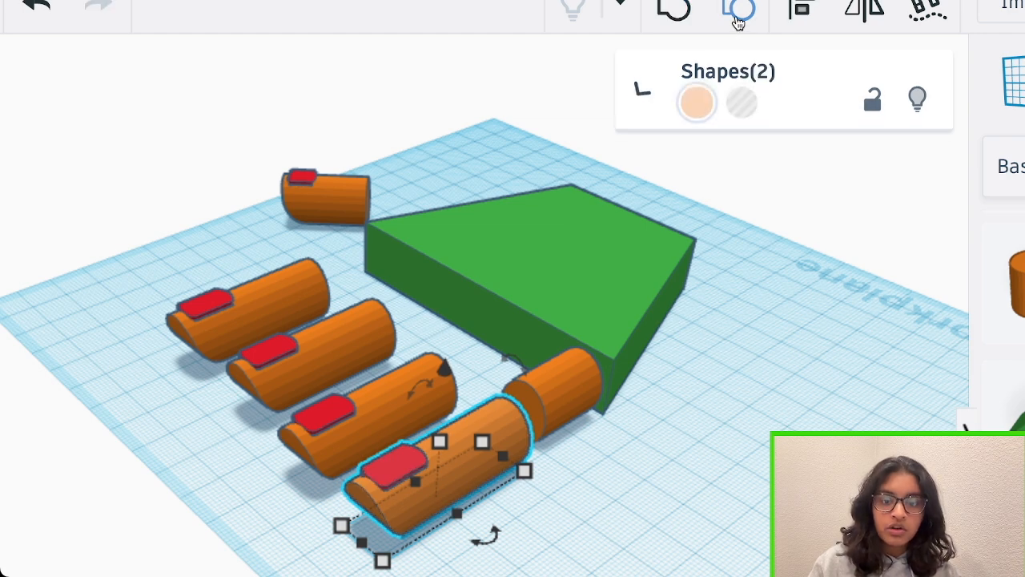
pyautogui.click(737, 17)
pyautogui.scroll(5, 566, 449)
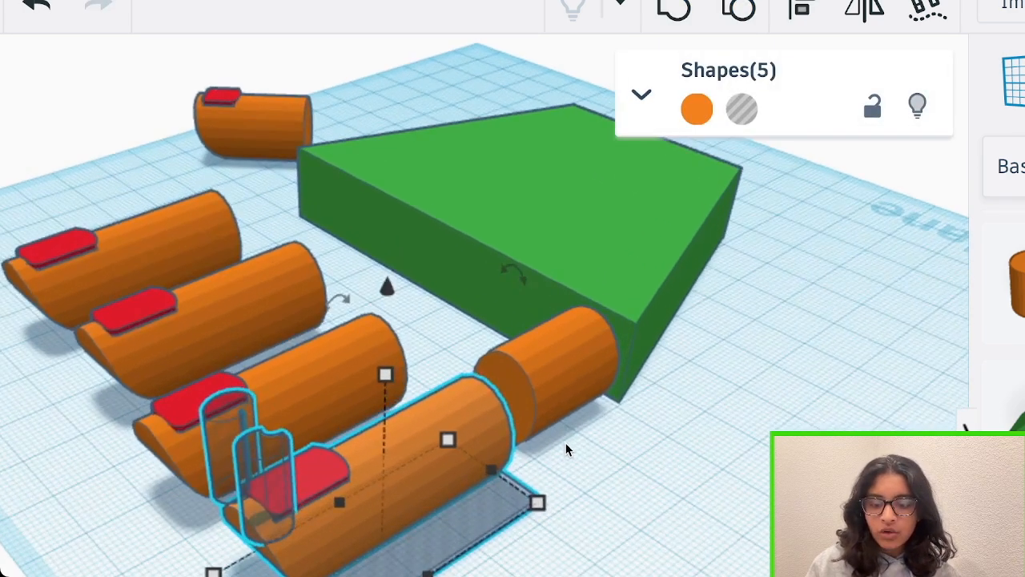
pyautogui.click(571, 465)
pyautogui.moveTo(571, 466); pyautogui.dragTo(494, 447, button='right')
pyautogui.click(432, 451)
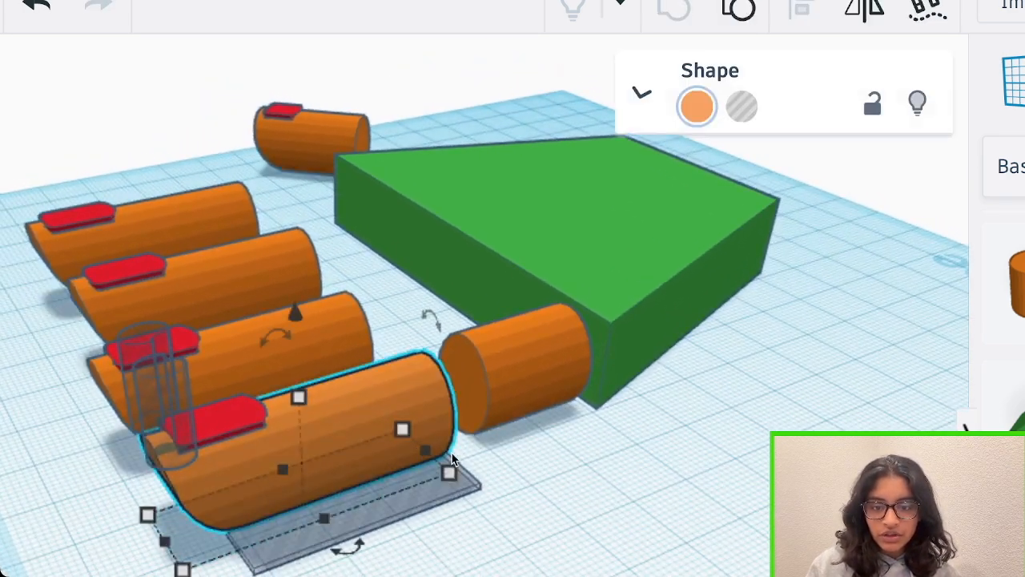
pyautogui.moveTo(426, 453); pyautogui.dragTo(373, 471)
# Duplicate the shortened nailed fingertip and the plain segment to form four two-part fingers along the slab's wide edge
pyautogui.click(164, 392)
pyautogui.click(536, 422)
pyautogui.moveTo(384, 316); pyautogui.dragTo(539, 377, button='right')
pyautogui.hotkey('ctrl', 'z')
pyautogui.scroll(3, 539, 376)
pyautogui.scroll(-4, 539, 380)
pyautogui.click(469, 497)
pyautogui.click(531, 261)
pyautogui.moveTo(469, 496); pyautogui.dragTo(284, 509, button='right')
pyautogui.click(284, 510)
pyautogui.hotkey('ctrl', 'v')
pyautogui.keyDown('shift'); pyautogui.click(392, 259); pyautogui.keyUp('shift')
pyautogui.hotkey('ctrl', 'v')
pyautogui.click(831, 293)
pyautogui.moveTo(392, 259); pyautogui.dragTo(713, 416, button='right')
pyautogui.click(713, 417)
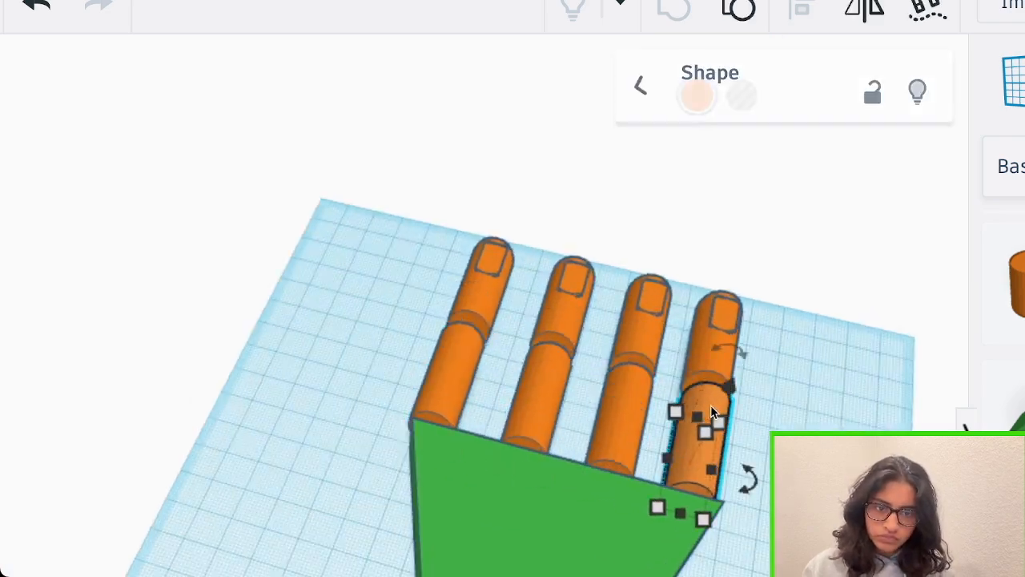
# Paste a shortened plain segment behind the thumb tip and select both thumb parts
pyautogui.click(329, 215)
pyautogui.moveTo(328, 215); pyautogui.dragTo(164, 193, button='right')
pyautogui.click(164, 193)
pyautogui.hotkey('ctrl', 'v')
pyautogui.moveTo(418, 302); pyautogui.dragTo(549, 332, button='right')
pyautogui.keyDown('shift'); pyautogui.click(517, 171); pyautogui.keyUp('shift')
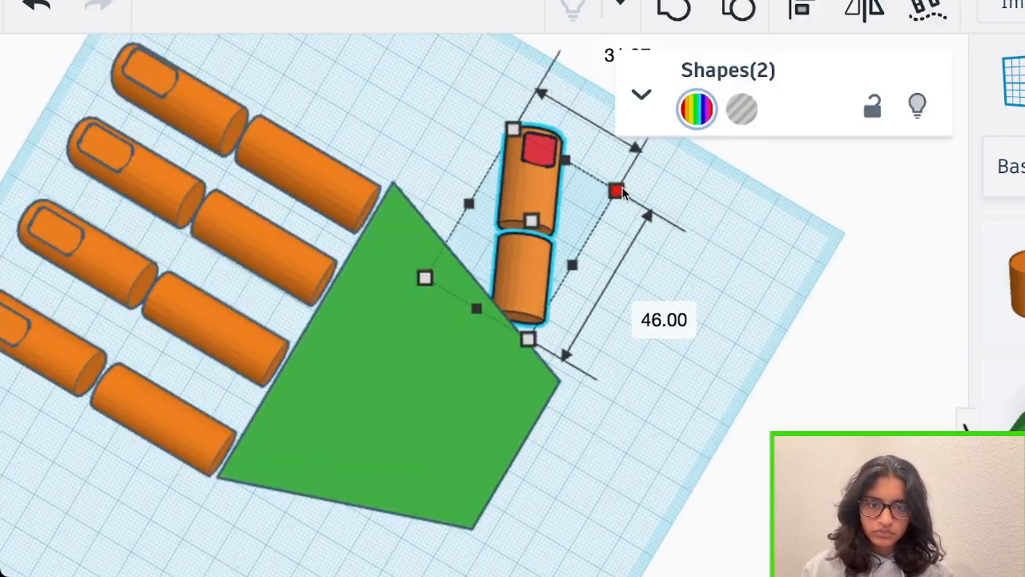
# Rotate the two-part thumb outward, move its base against the slab's slanted side, and adjust the green slab's position
pyautogui.moveTo(617, 190); pyautogui.dragTo(592, 384, button='right')
pyautogui.click(592, 385)
pyautogui.moveTo(621, 453); pyautogui.dragTo(567, 462)
pyautogui.moveTo(567, 462); pyautogui.dragTo(649, 453, button='right')
pyautogui.keyDown('shift'); pyautogui.click(650, 454); pyautogui.keyUp('shift')
pyautogui.moveTo(657, 512); pyautogui.dragTo(599, 498)
pyautogui.moveTo(515, 471); pyautogui.dragTo(515, 483)
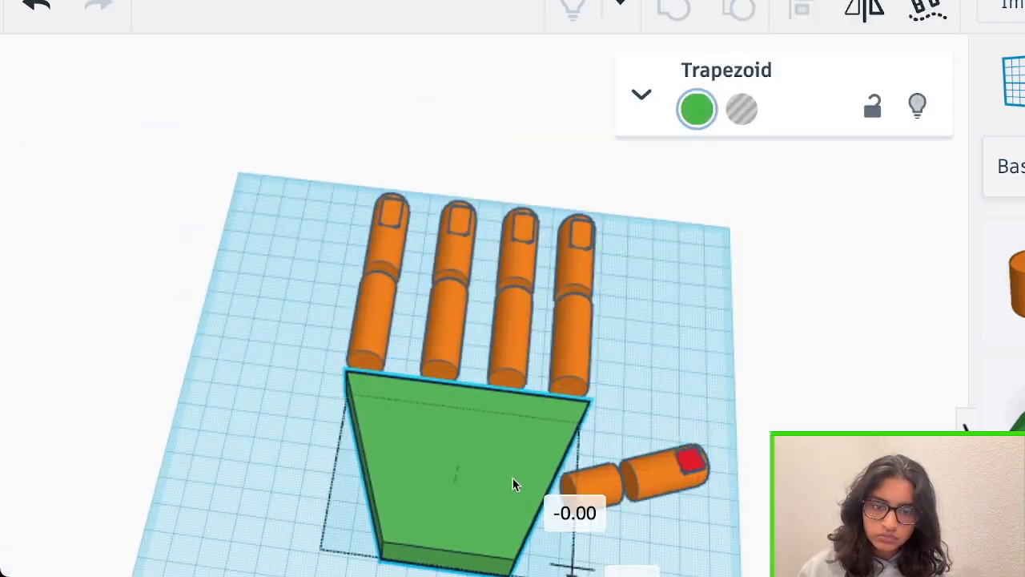
# Lengthen the middle finger's lower segment so that this finger reaches beyond the other three, and select the thumb's base segment
pyautogui.moveTo(515, 483); pyautogui.dragTo(662, 350, button='right')
pyautogui.click(661, 350)
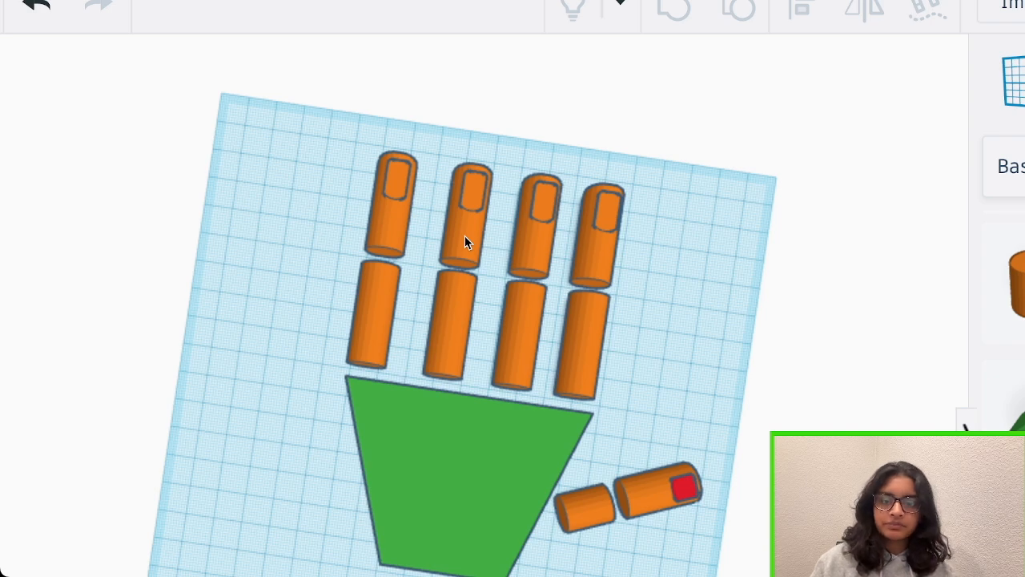
pyautogui.click(502, 336)
pyautogui.moveTo(576, 252); pyautogui.dragTo(662, 200, button='right')
pyautogui.click(661, 200)
pyautogui.click(396, 321)
pyautogui.moveTo(396, 321); pyautogui.dragTo(508, 478, button='right')
pyautogui.click(508, 478)
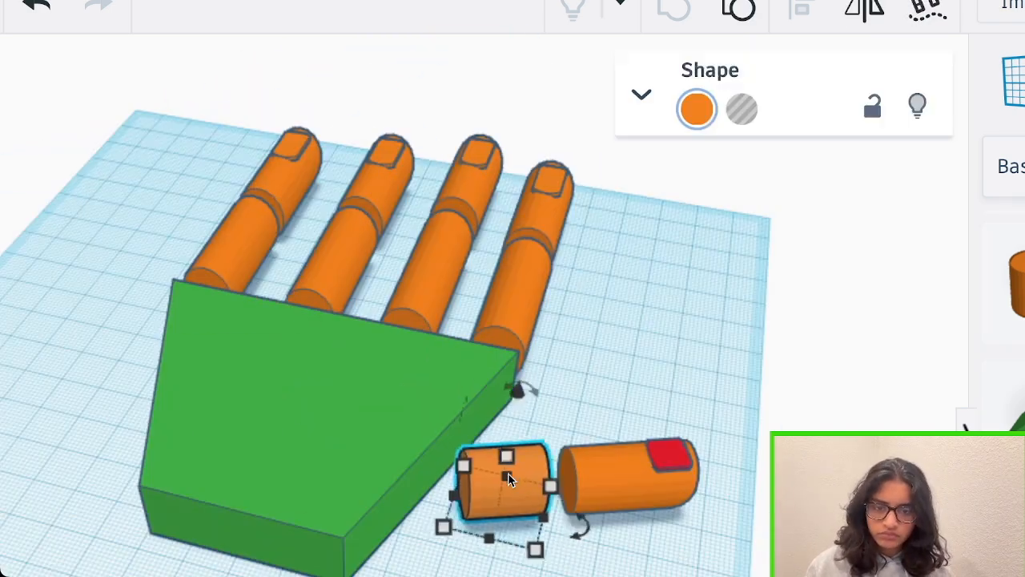
# Adjust the finger and thumb placement and shift the green palm slab by 0.75 and 2.25 to line it up with the finger bases
pyautogui.click(707, 487)
pyautogui.scroll(-3, 707, 487)
pyautogui.moveTo(707, 487); pyautogui.dragTo(457, 320, button='right')
pyautogui.click(457, 320)
pyautogui.keyDown('shift'); pyautogui.click(563, 210); pyautogui.keyUp('shift')
pyautogui.moveTo(563, 210); pyautogui.dragTo(280, 270, button='right')
pyautogui.click(280, 269)
pyautogui.keyDown('shift'); pyautogui.click(308, 152); pyautogui.keyUp('shift')
pyautogui.click(360, 464)
pyautogui.moveTo(245, 501); pyautogui.dragTo(383, 460, button='right')
pyautogui.moveTo(383, 460); pyautogui.dragTo(387, 452)
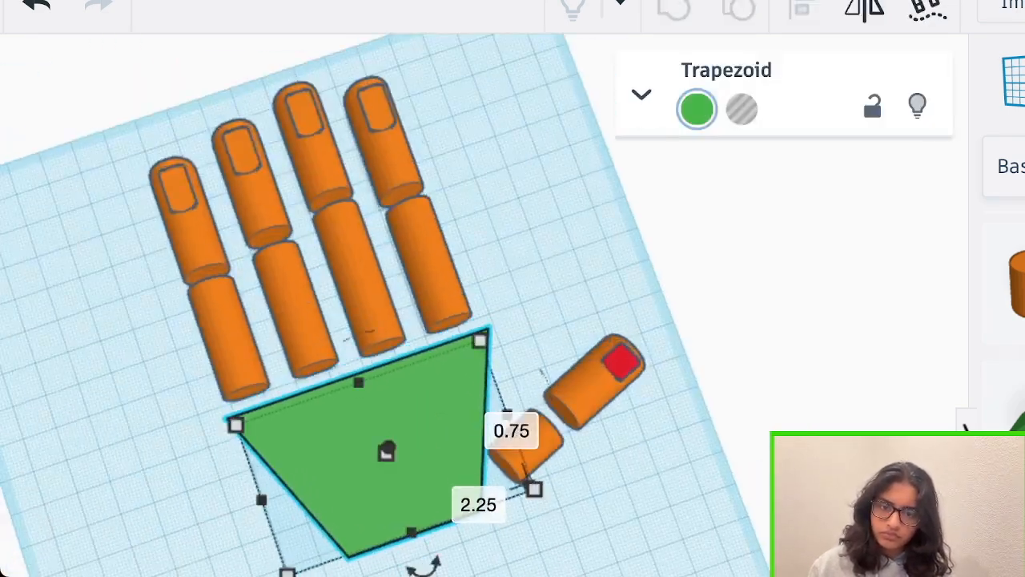
# Adjust the thumb's placement beside the palm's slanted side and select its nailed tip
pyautogui.click(492, 213)
pyautogui.moveTo(492, 213); pyautogui.dragTo(654, 223, button='right')
pyautogui.click(599, 419)
pyautogui.press('Delete')
pyautogui.click(507, 182)
pyautogui.keyDown('alt'); pyautogui.moveTo(507, 183); pyautogui.dragTo(605, 400); pyautogui.keyUp('alt')
pyautogui.moveTo(605, 400); pyautogui.dragTo(531, 440, button='right')
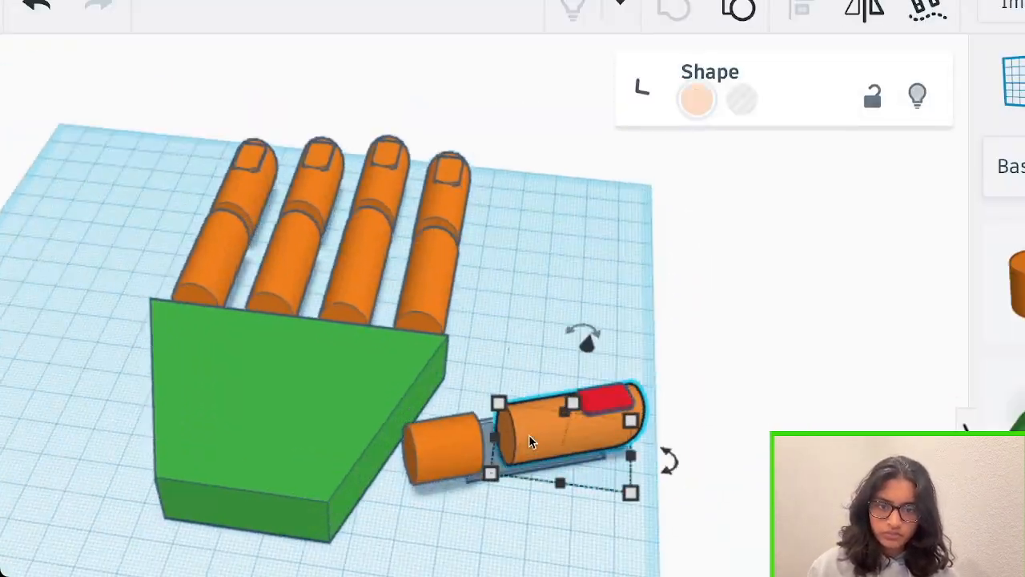
# Move the nailed thumb tip in against its base segment to close the gap between the two parts
pyautogui.scroll(5, 686, 308)
pyautogui.scroll(-4, 687, 308)
pyautogui.click(653, 362)
pyautogui.click(697, 108)
pyautogui.click(459, 321)
pyautogui.click(503, 408)
pyautogui.click(597, 392)
pyautogui.hotkey('ctrl', 'shift', 'g')
pyautogui.moveTo(679, 222); pyautogui.dragTo(617, 492, button='right')
pyautogui.click(518, 290)
pyautogui.keyDown('shift'); pyautogui.click(511, 383); pyautogui.keyUp('shift')
pyautogui.hotkey('ctrl', 'g')
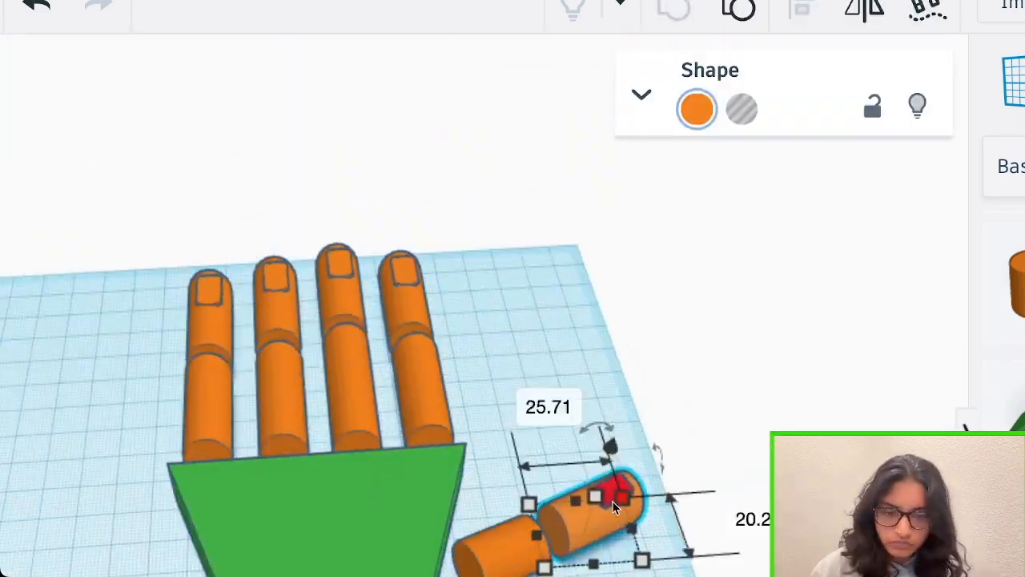
# Colour the nails of the four fingertips red to match the thumbnail, keeping the finger bodies orange
pyautogui.click(697, 108)
pyautogui.click(405, 101)
pyautogui.click(410, 172)
pyautogui.click(696, 108)
pyautogui.click(416, 466)
pyautogui.click(261, 547)
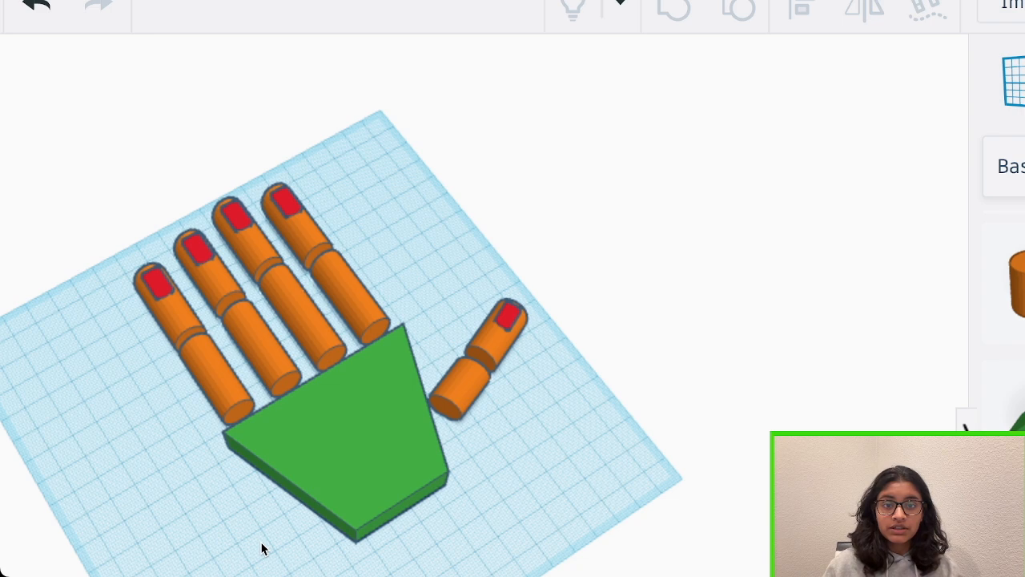
# Select every part of the hand together, including the palm, all finger segments and both thumb segments
pyautogui.moveTo(315, 528); pyautogui.dragTo(268, 20)
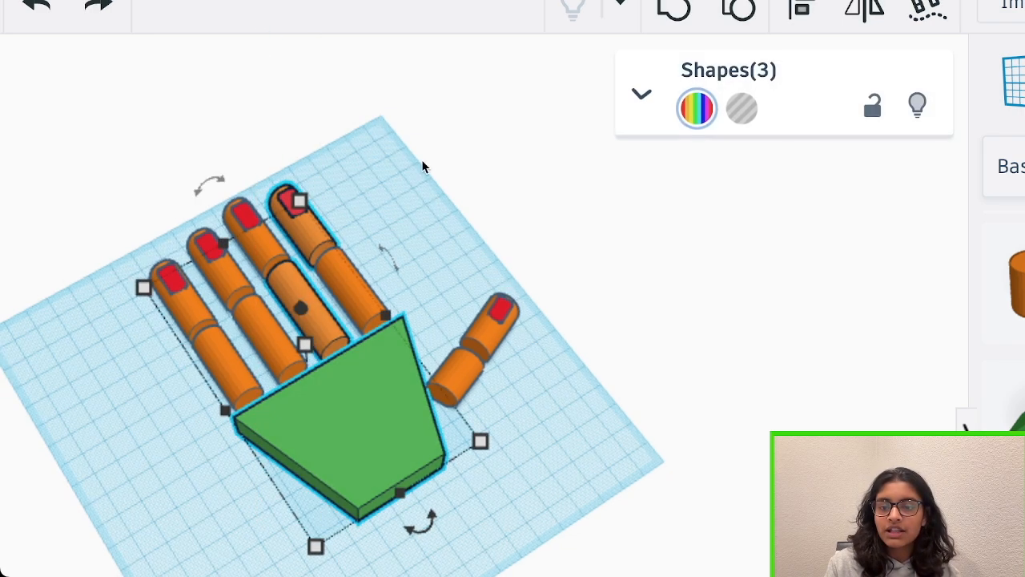
pyautogui.click(422, 161)
pyautogui.moveTo(61, 237); pyautogui.dragTo(551, 523)
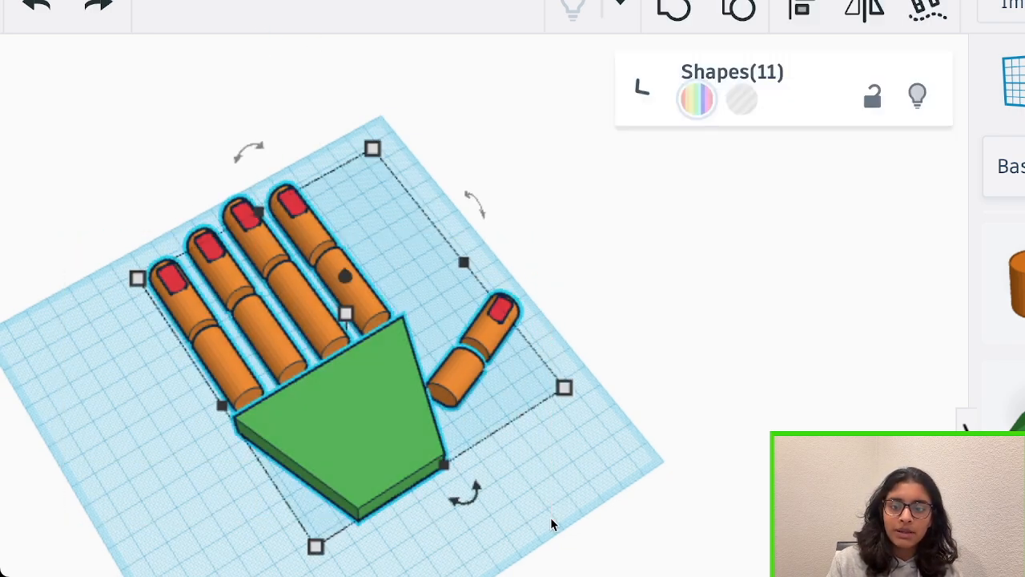